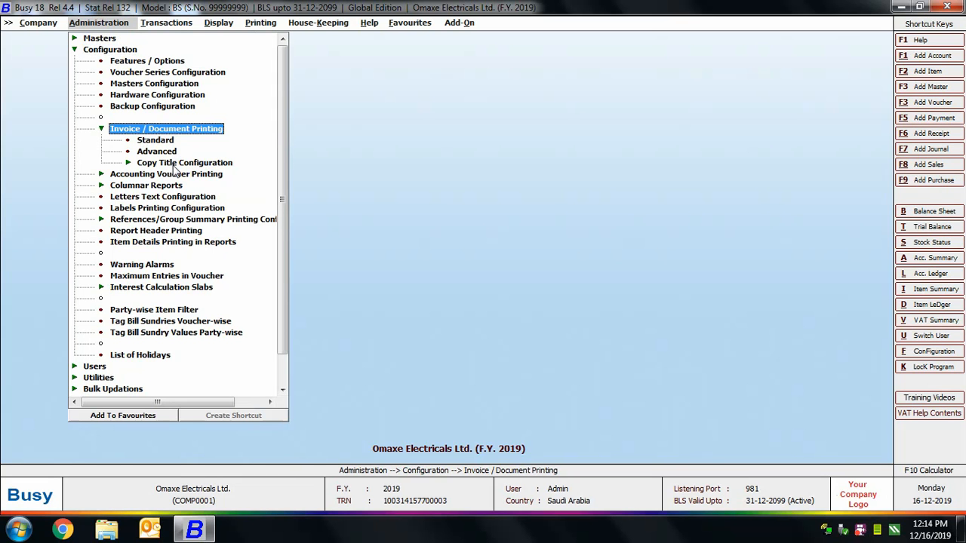
Open the standard invoice printing configuration for the Sales Invoice.
left_click(161, 143)
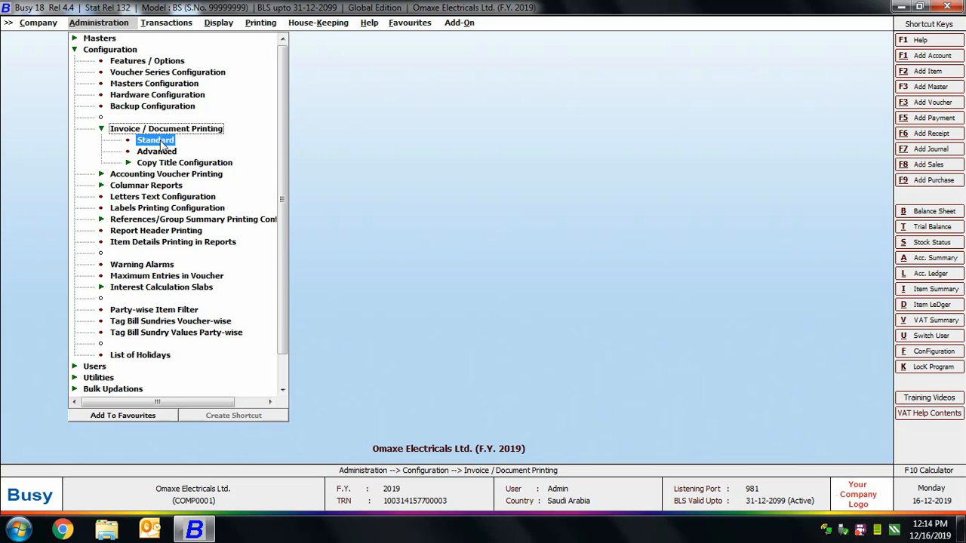
left_click(158, 141)
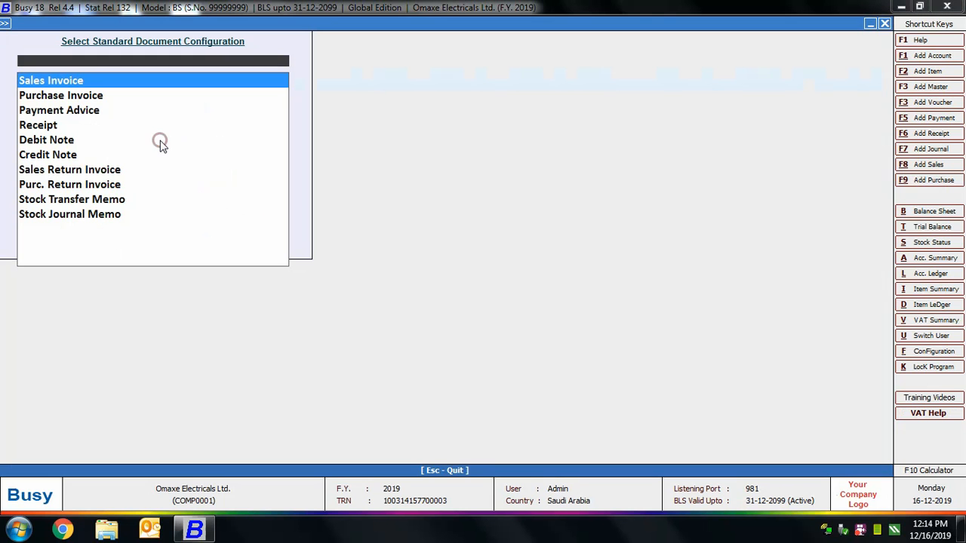
left_click(97, 83)
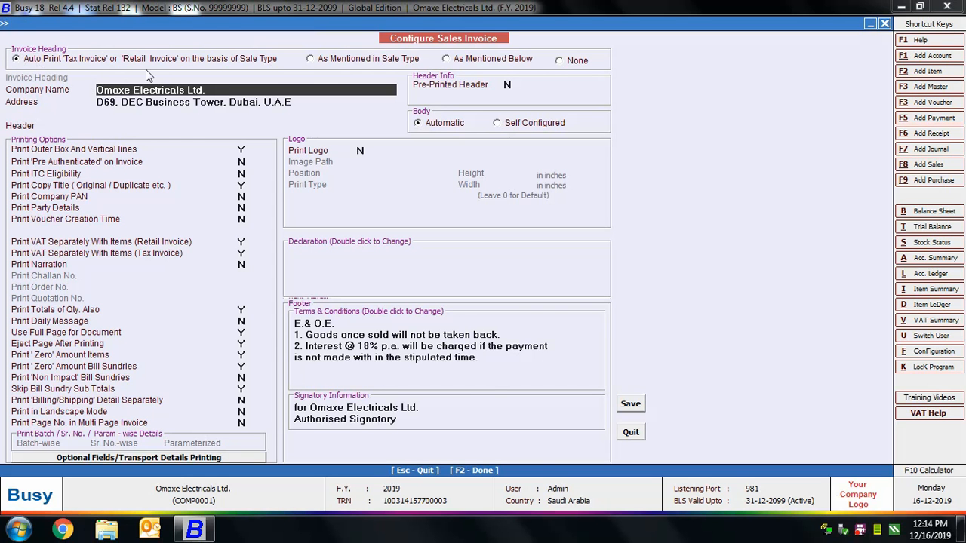
Try the invoice heading options As Mentioned in Sale Type, As Mentioned Below and None, ending back on Auto Print.
left_click(336, 61)
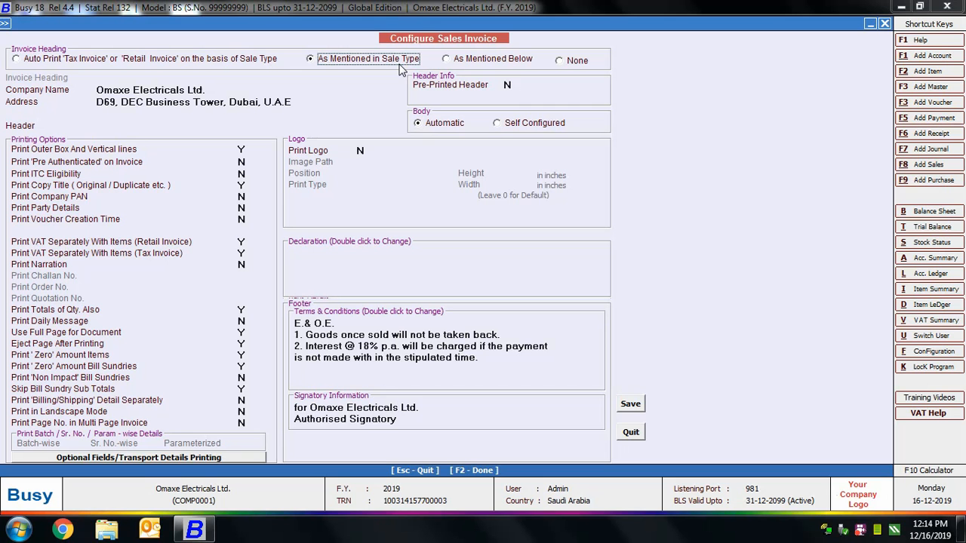
left_click(463, 60)
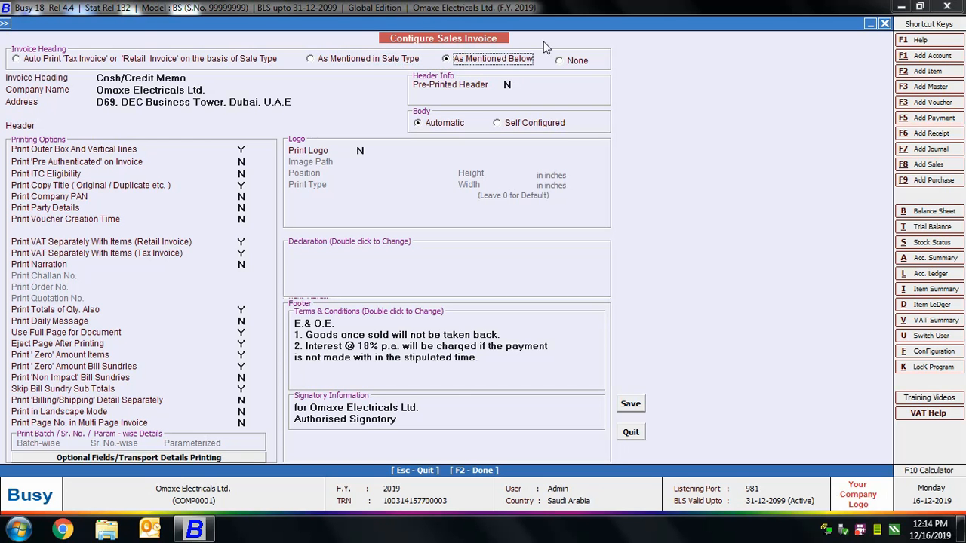
left_click(110, 78)
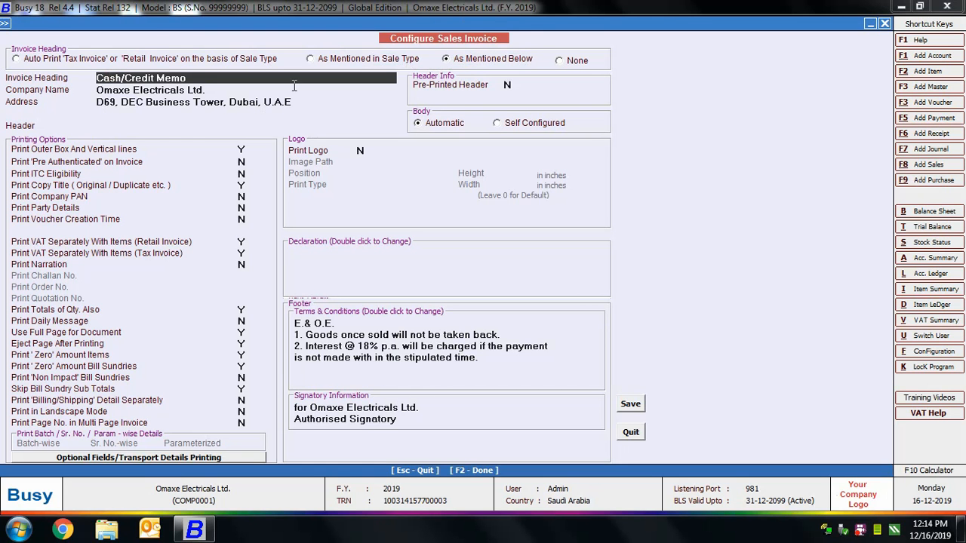
left_click(560, 61)
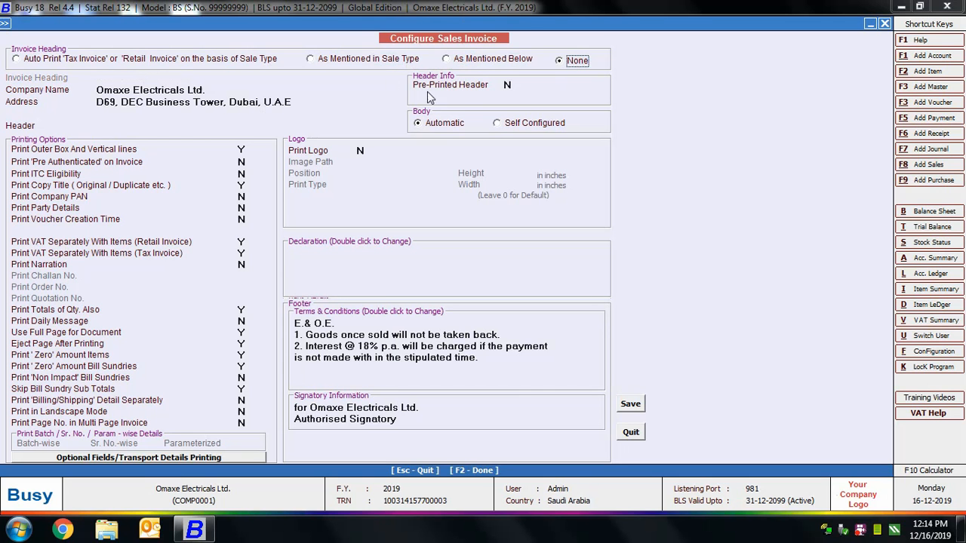
left_click(72, 59)
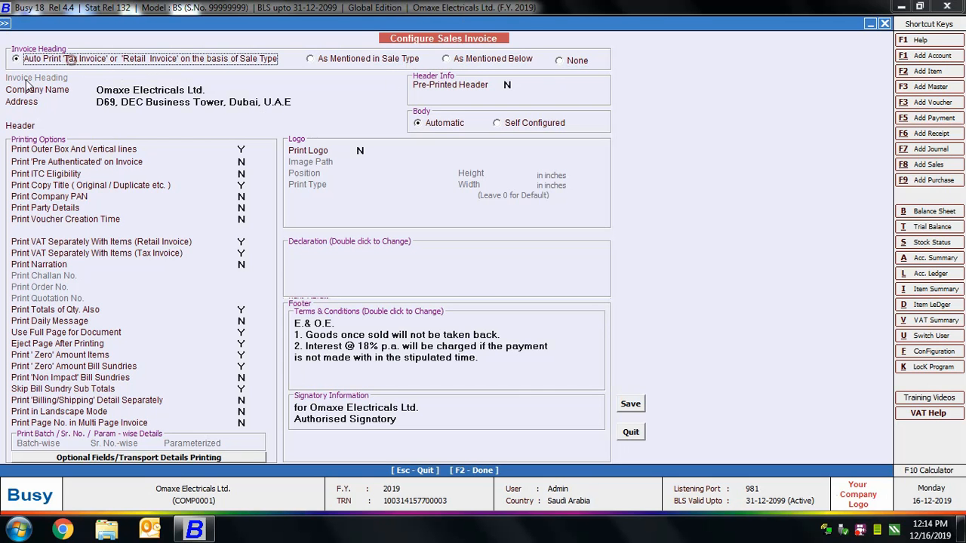
Enter "Number One in Electronics Business" as the sales invoice header text.
left_click(133, 90)
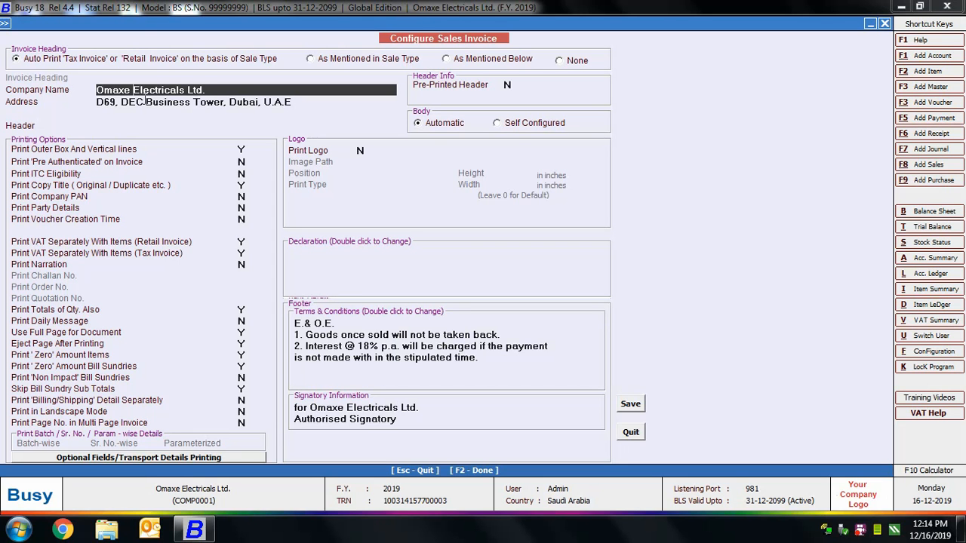
left_click(145, 102)
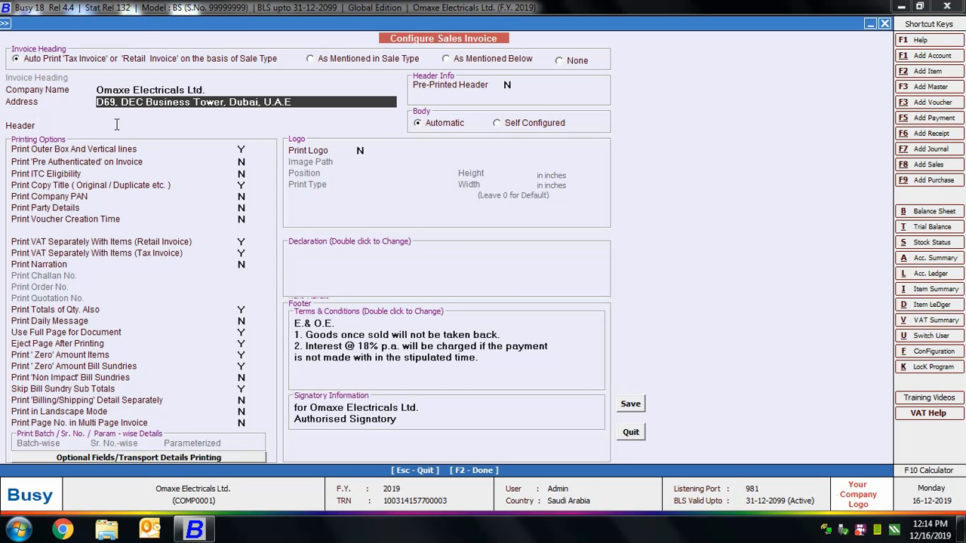
left_click(117, 125)
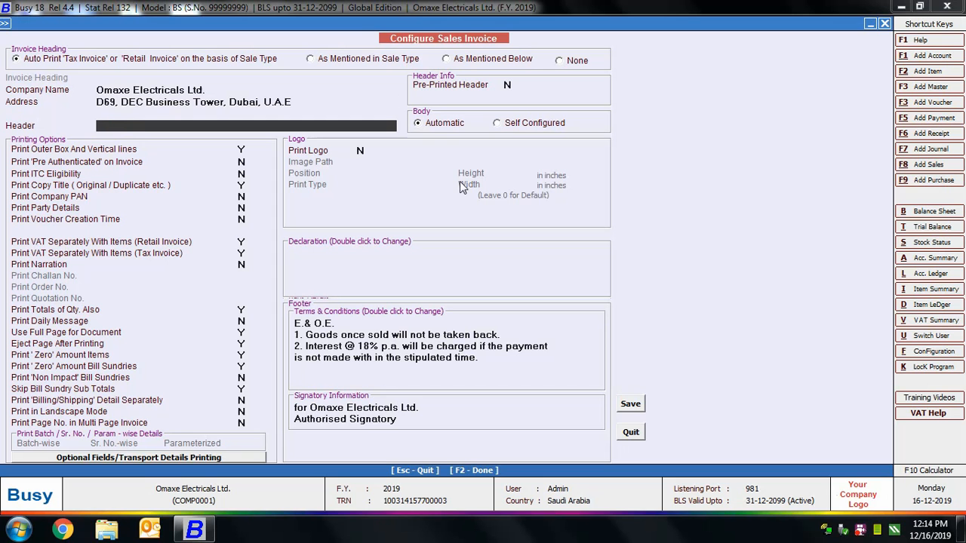
type("Number One in Elec")
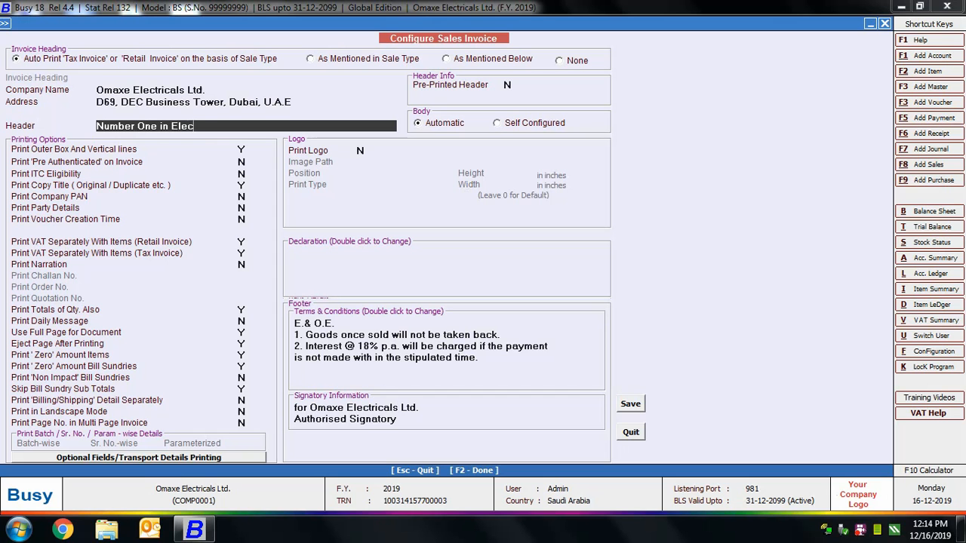
type("tronics Business")
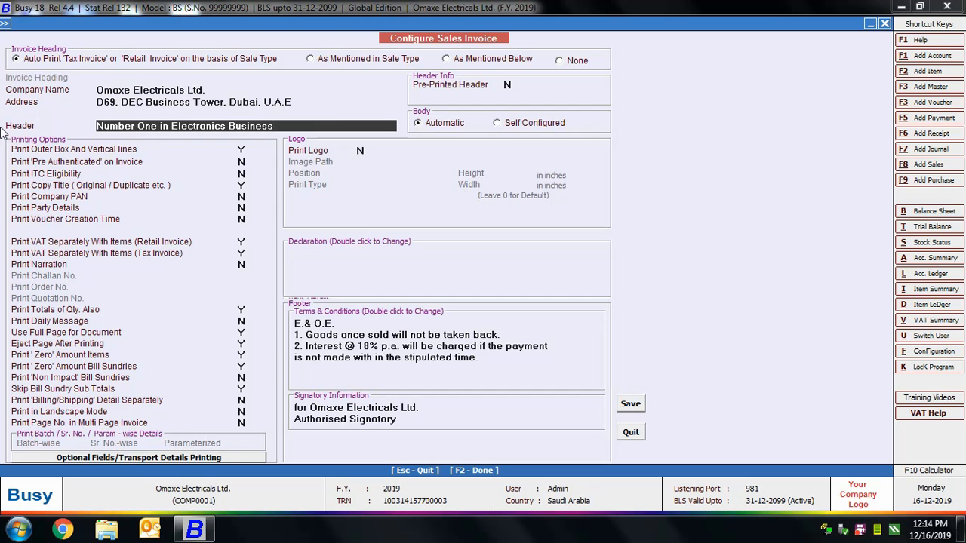
Try enabling the pre-printed header with 6 lines to skip, and set Pre-Printed Header back to N.
left_click(432, 85)
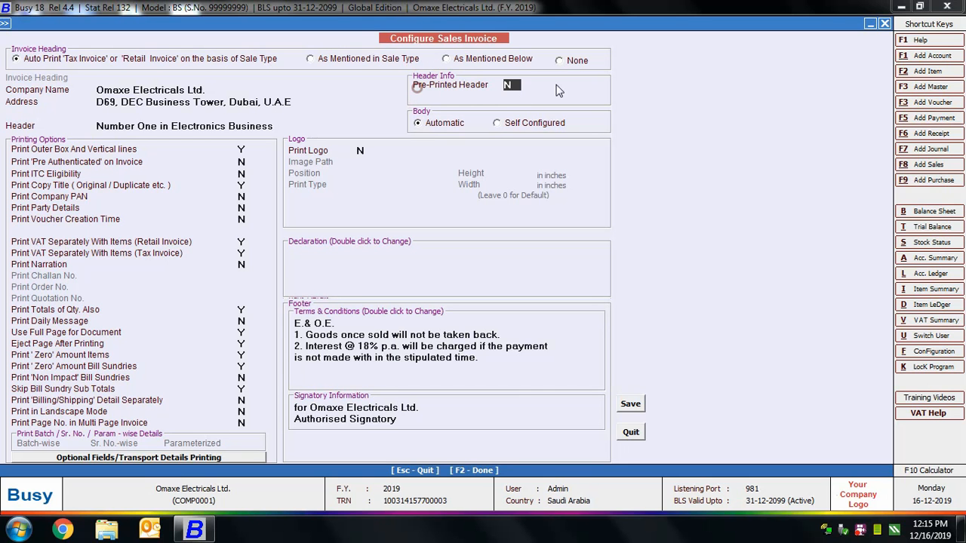
left_click(508, 84)
type("Y")
key("Return")
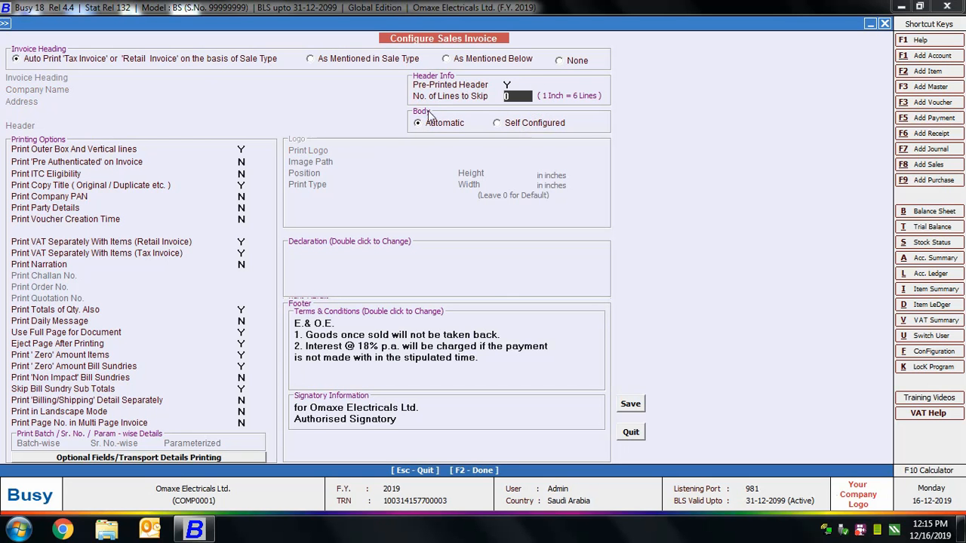
left_click(544, 101)
left_click(571, 98)
type("6")
left_click(508, 84)
left_click(514, 85)
key("n")
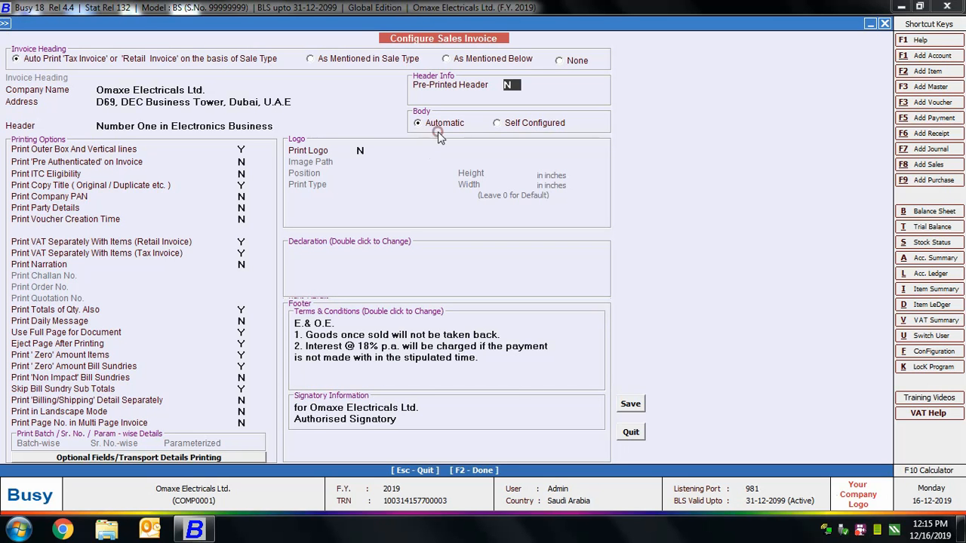
Switch the invoice body to Self Configured and open its body items configuration.
left_click(496, 124)
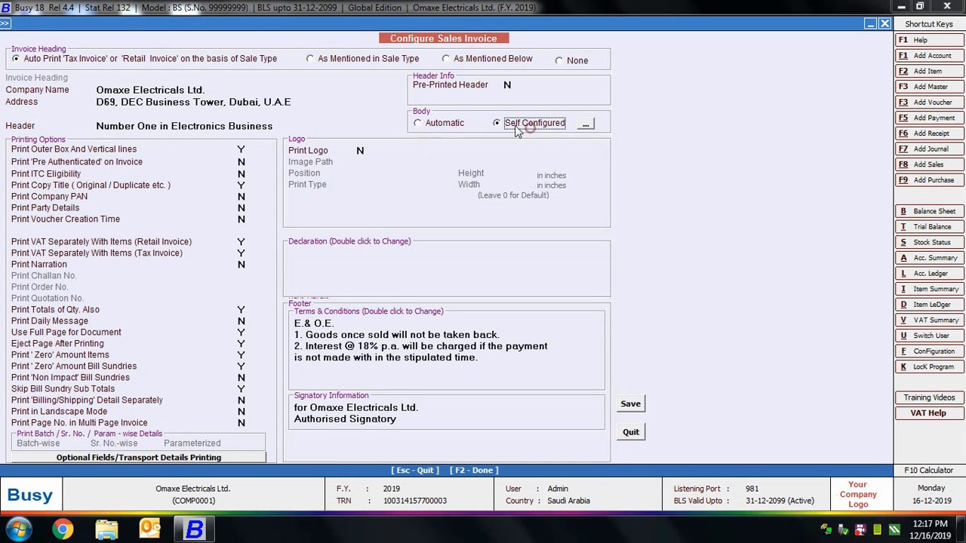
key("Return")
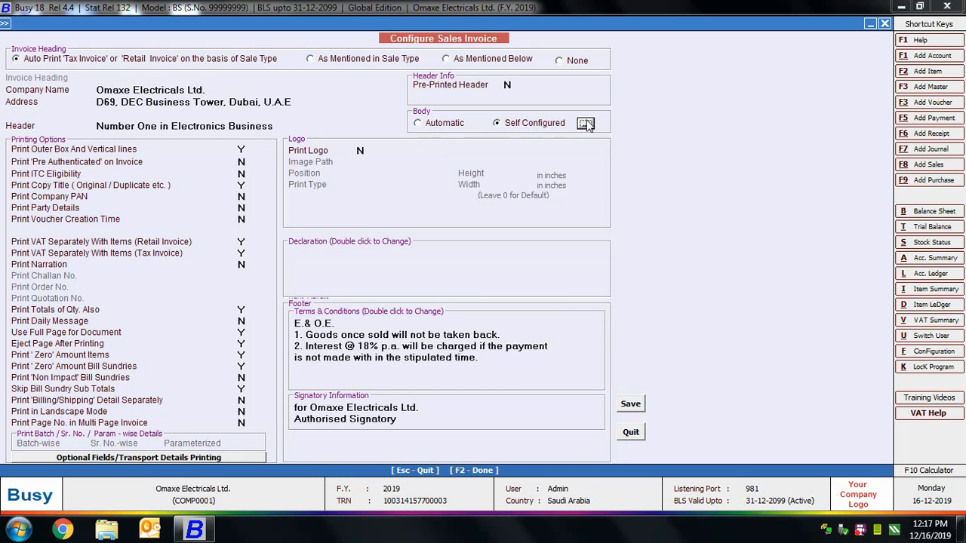
left_click(586, 125)
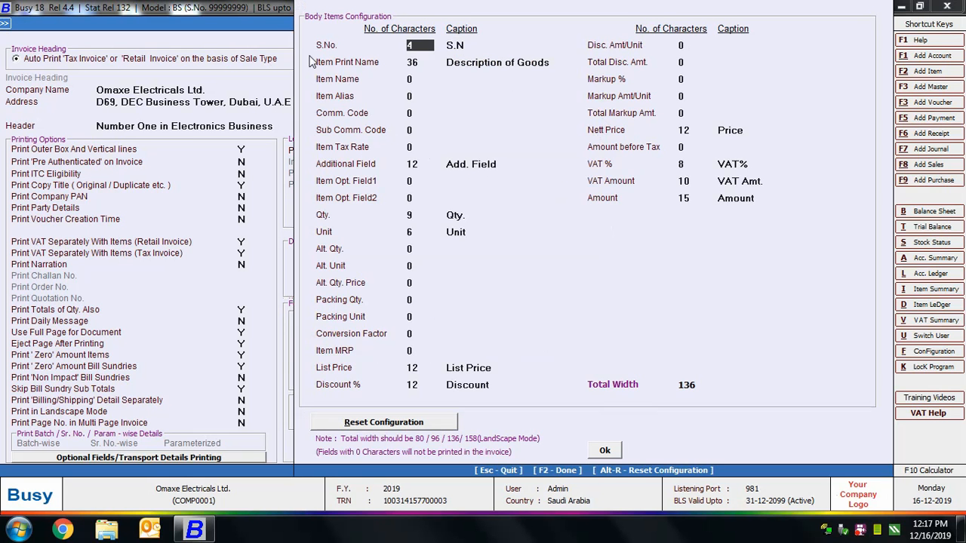
left_click(400, 95)
left_click(407, 133)
left_click(412, 198)
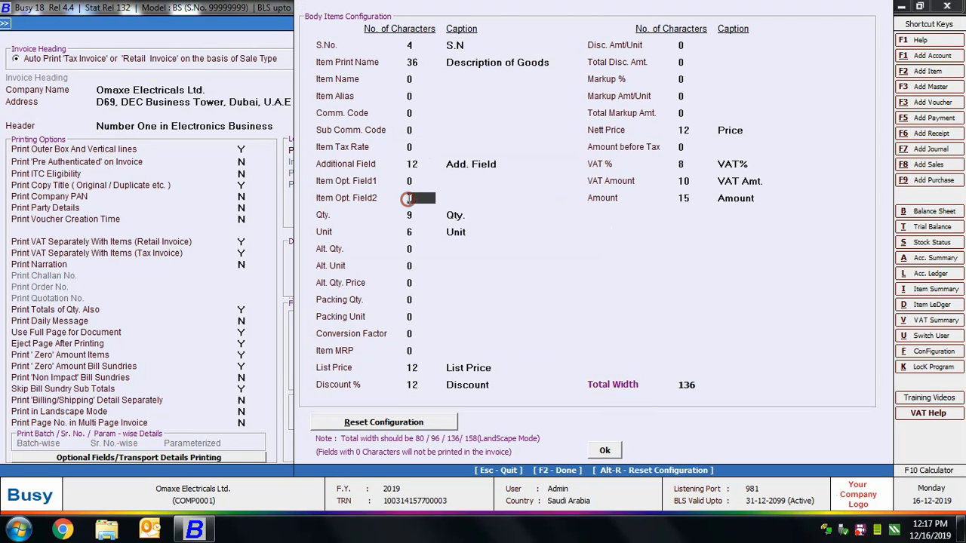
Set the Disc. Amt/Unit column to 8 characters and try to save the body items configuration.
left_click(695, 47)
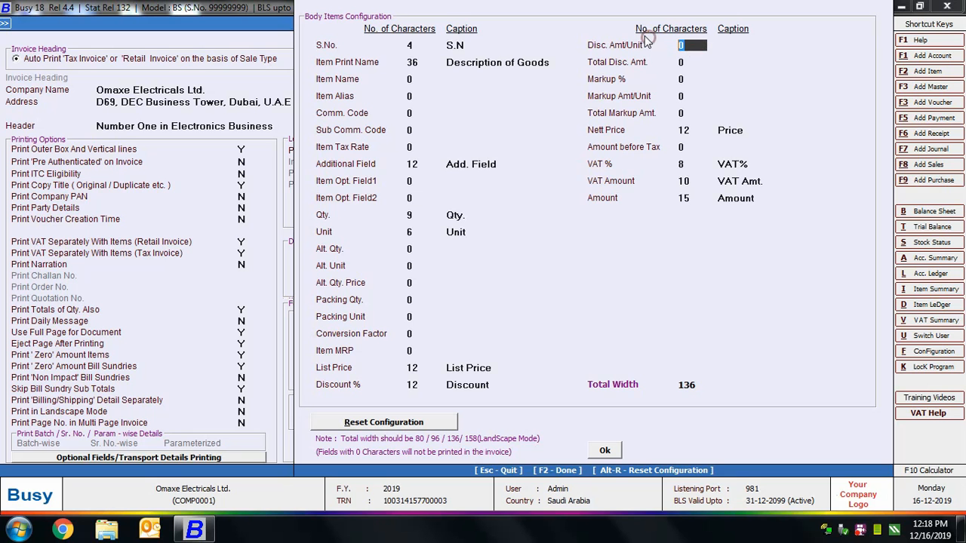
type("8")
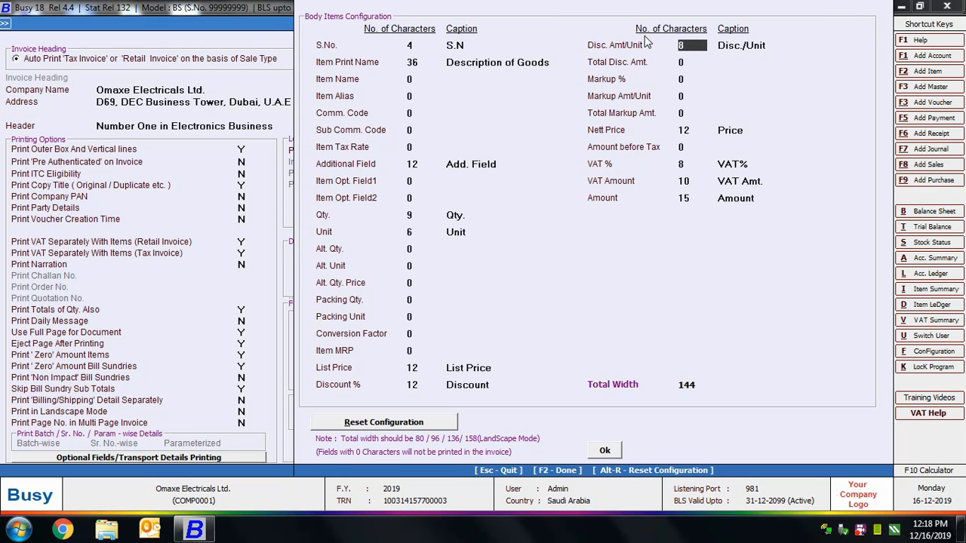
left_click(601, 456)
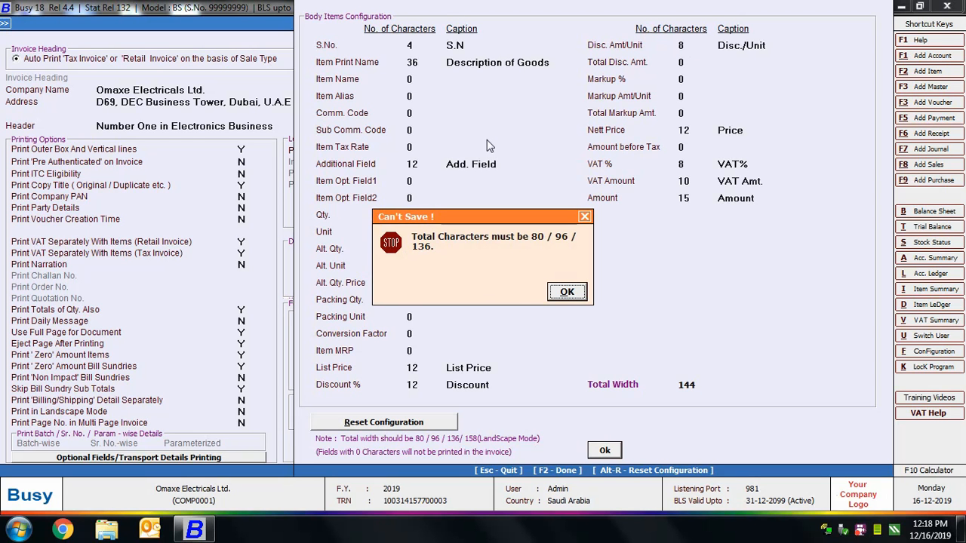
left_click(568, 292)
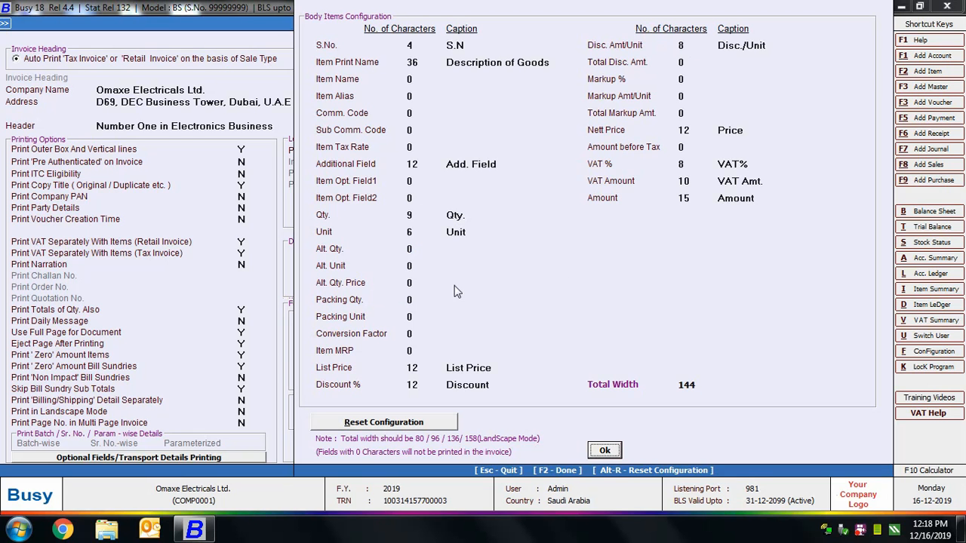
Reduce the Additional Field column to 8 characters and Item Print Name to 32, and accept the body configuration.
left_click(379, 156)
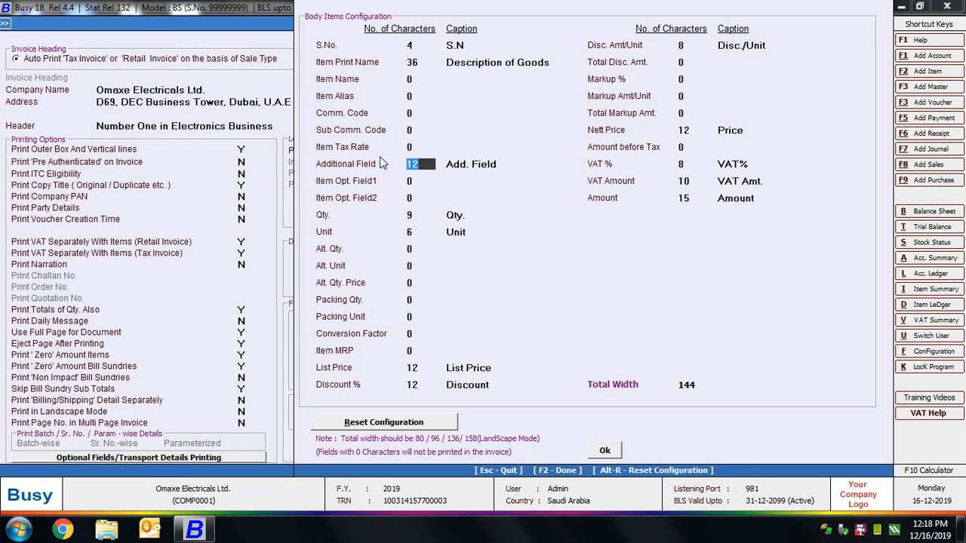
type("8")
left_click(419, 62)
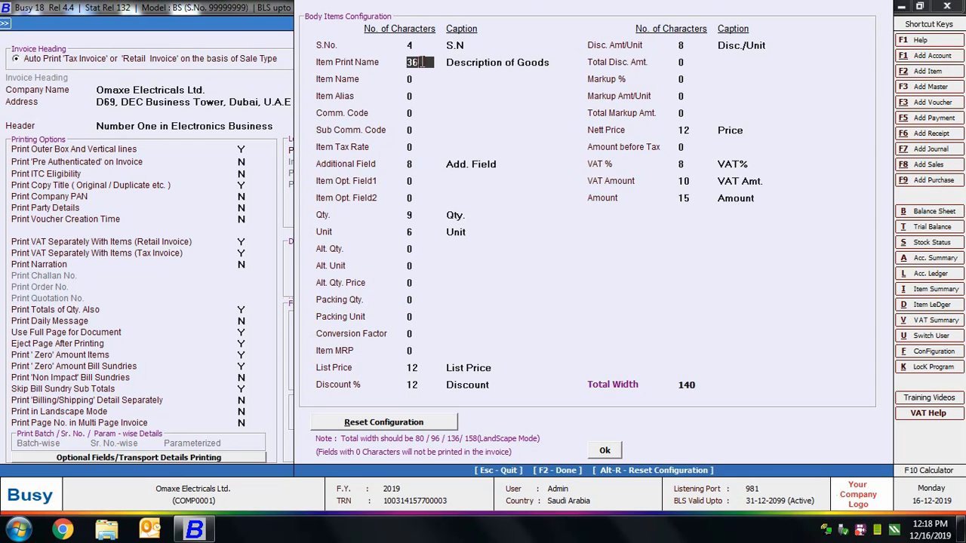
type("32")
left_click(604, 449)
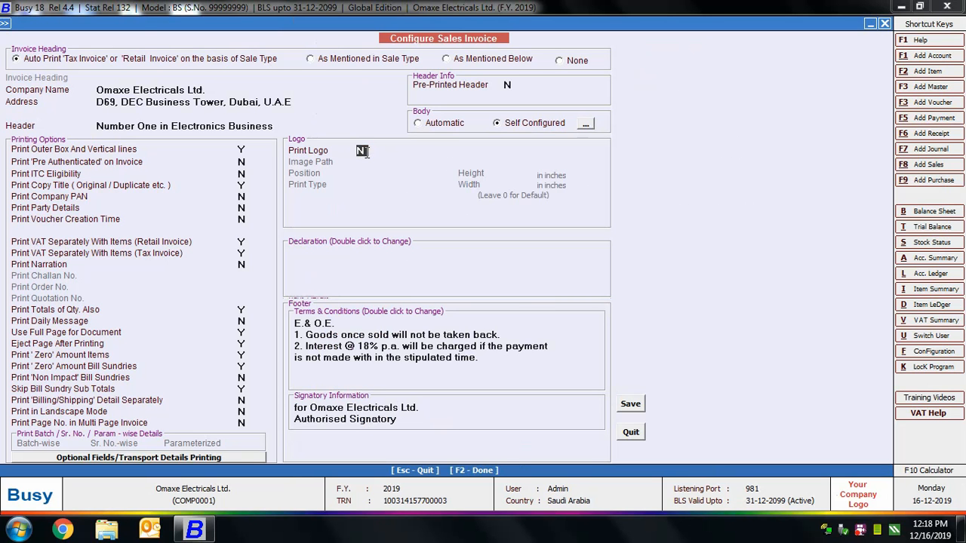
Enable logo printing and choose the Company Logo image from the Desktop as the logo file.
type("Y")
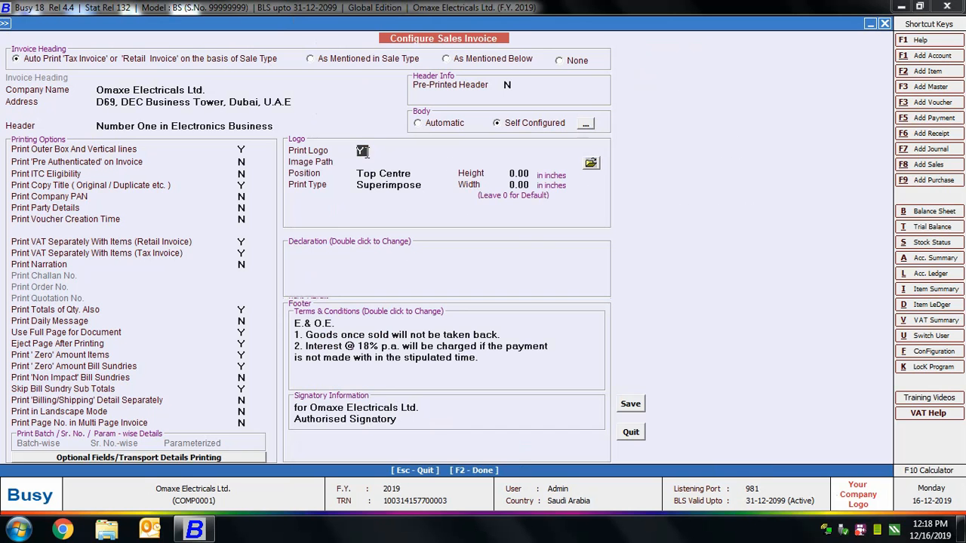
left_click(368, 161)
left_click(591, 161)
left_click(346, 226)
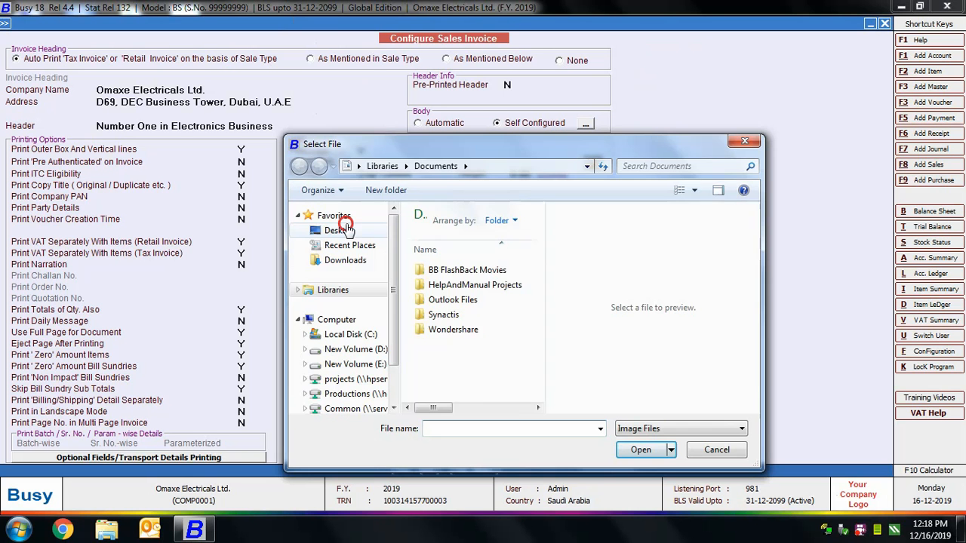
scroll(475, 317, "down", 5)
left_click(479, 378)
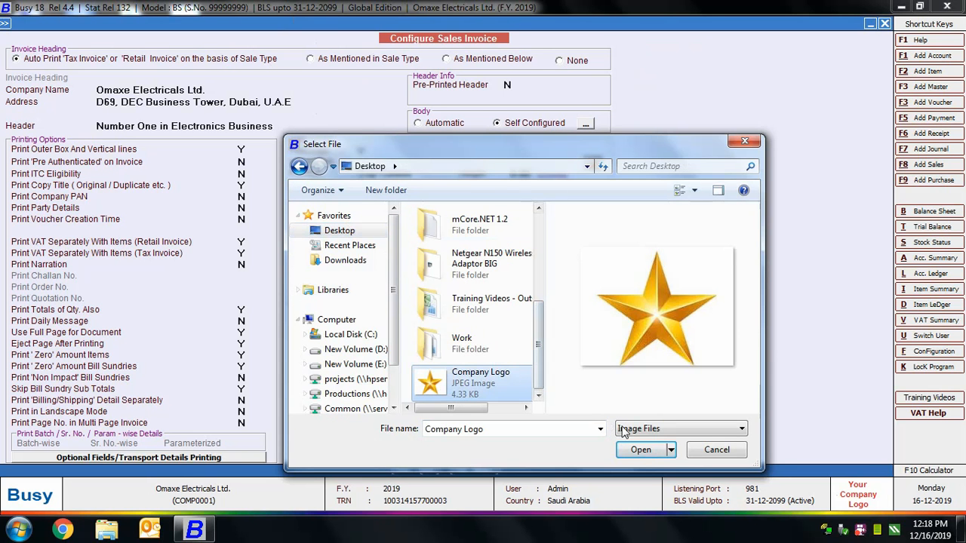
left_click(640, 450)
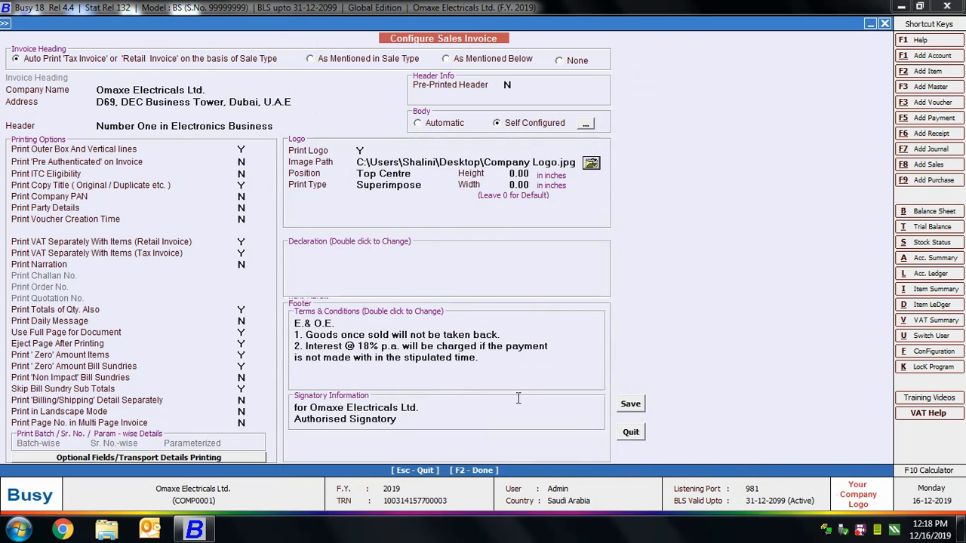
Position the logo at Top Right with print type Create Space, and set its height and width to 1 inch.
left_click(397, 177)
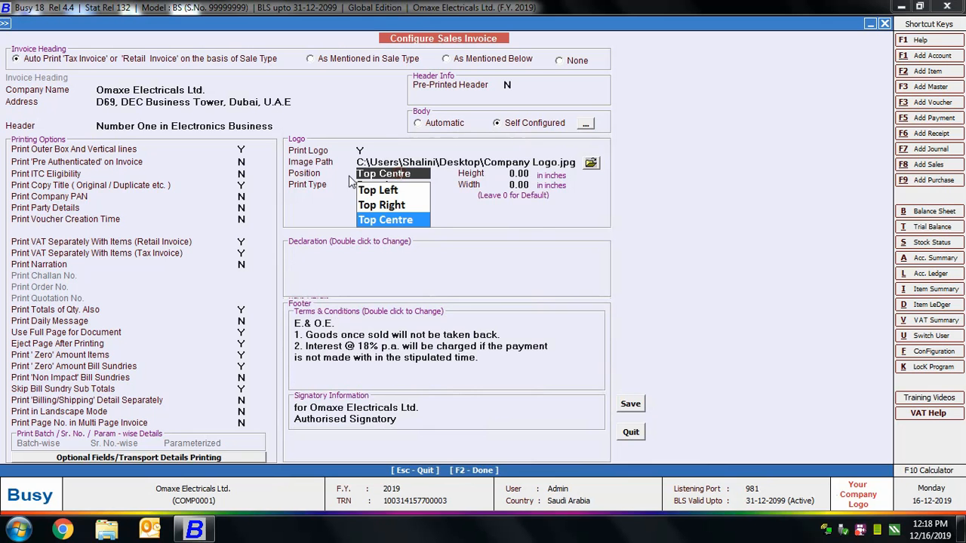
left_click(421, 205)
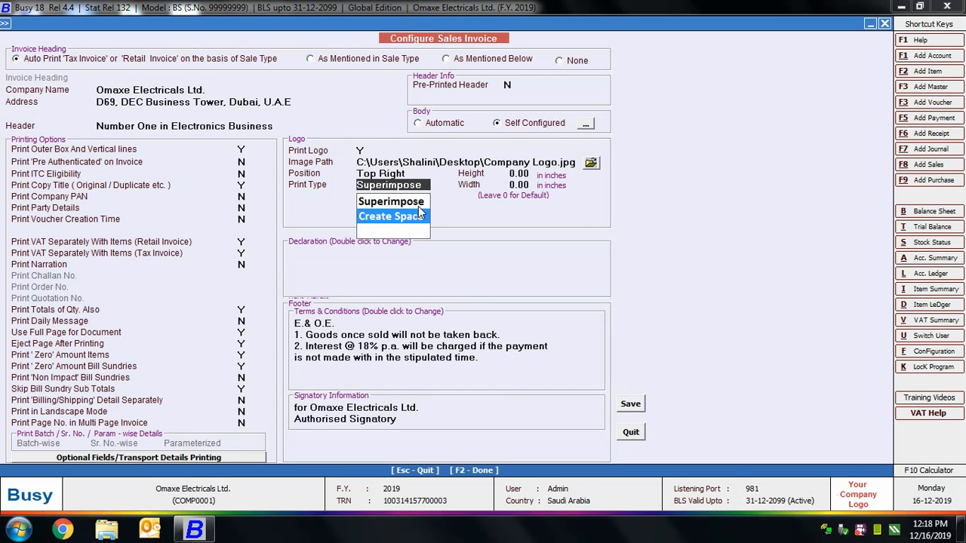
left_click(426, 217)
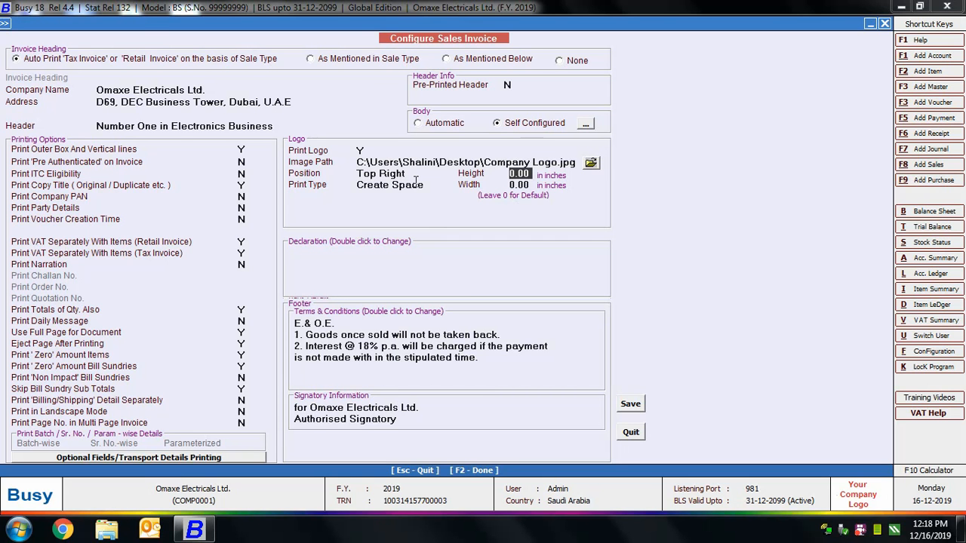
type("1")
left_click(526, 185)
type("1")
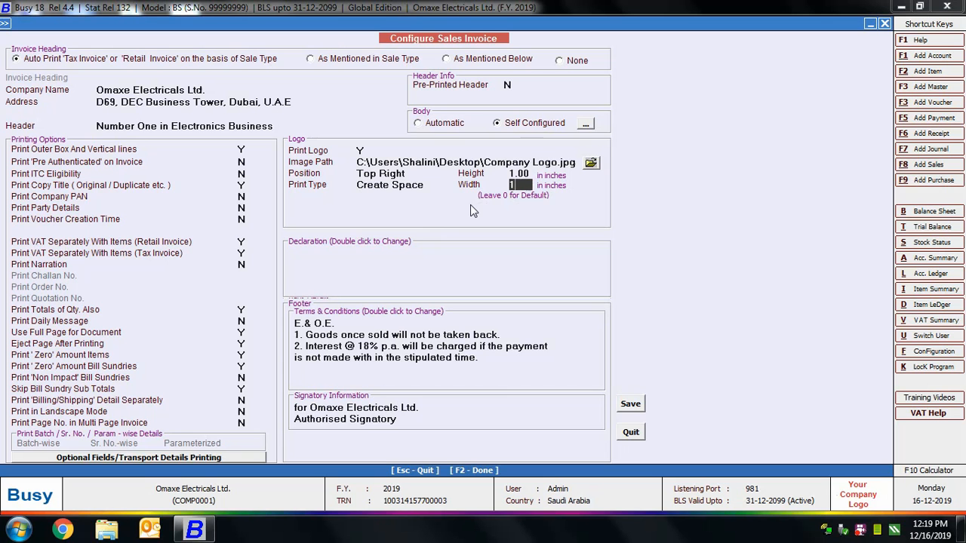
Review the declaration, terms and conditions, and signatory information of the sales invoice configuration.
key("Return")
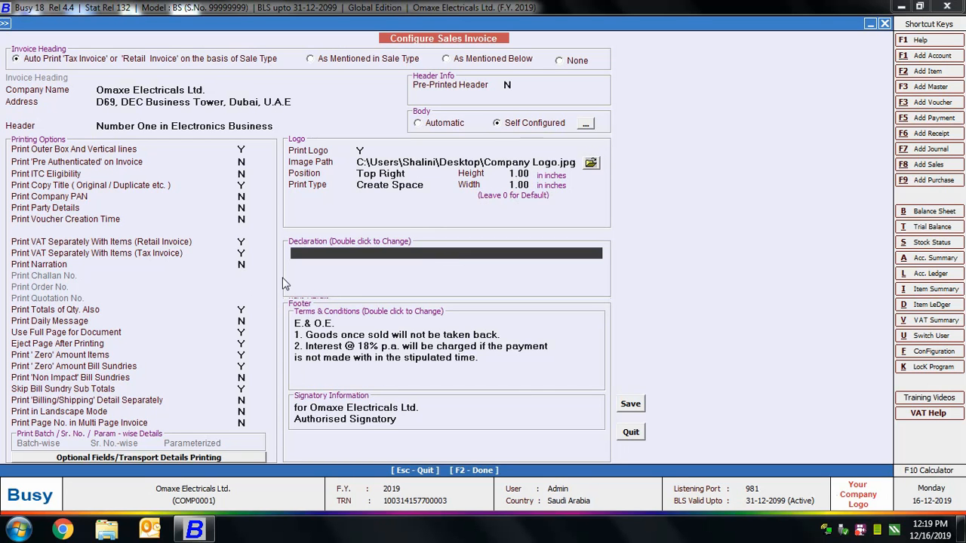
key("Down")
key("Down")
left_click(320, 313)
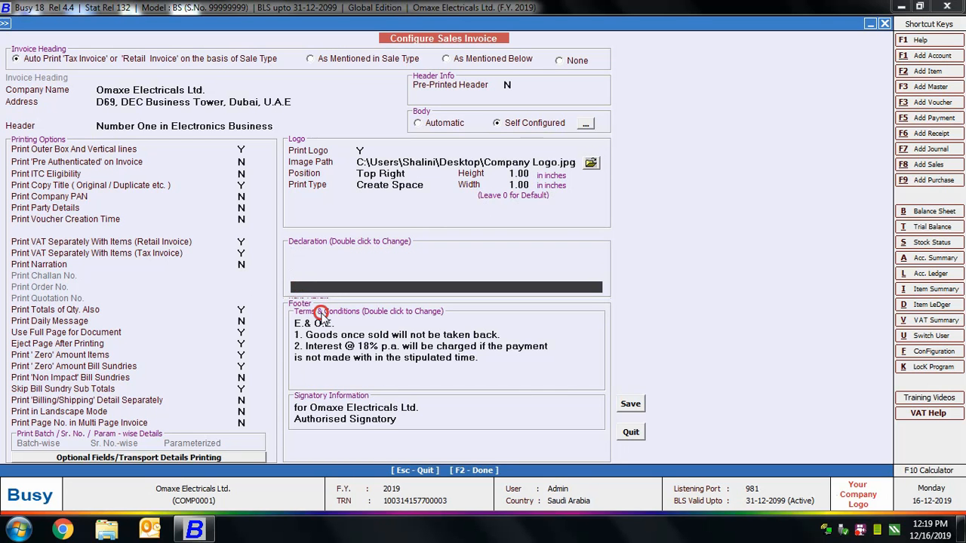
left_click(321, 324)
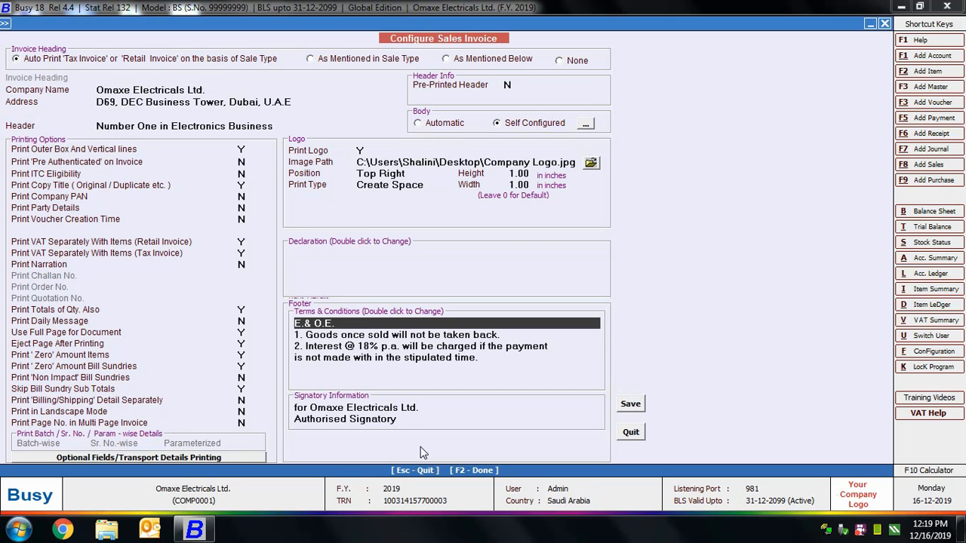
left_click(370, 411)
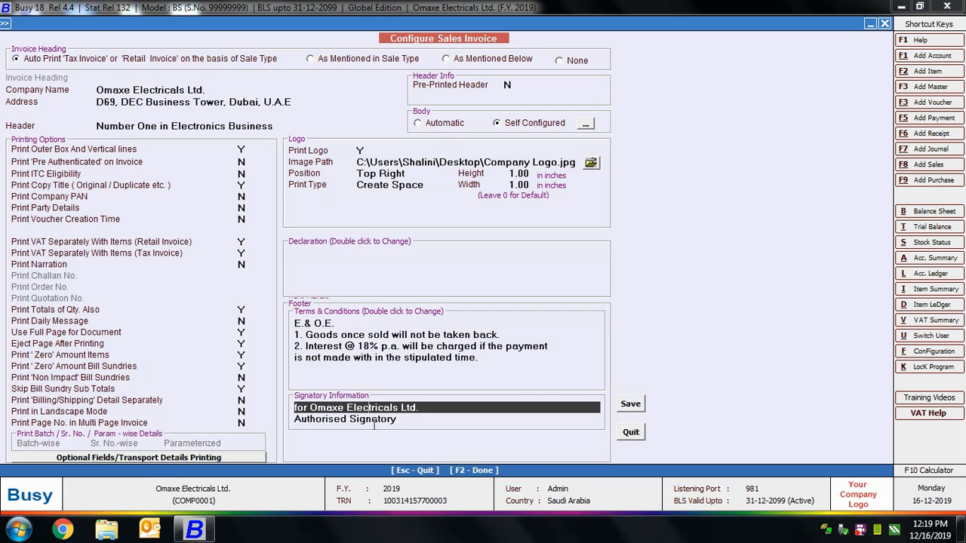
left_click(374, 419)
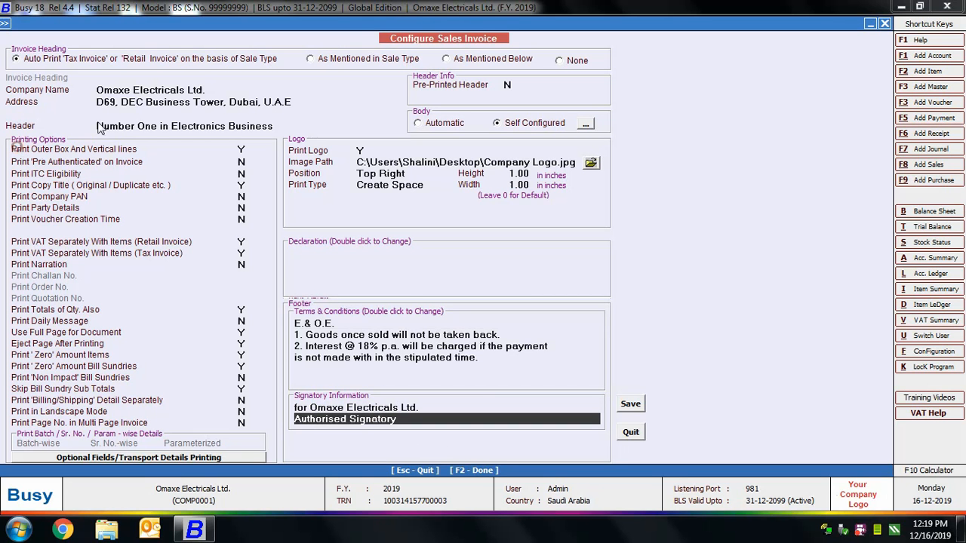
Review the sales invoice printing options from Print Outer Box And Vertical lines through Print Narration.
left_click(132, 161)
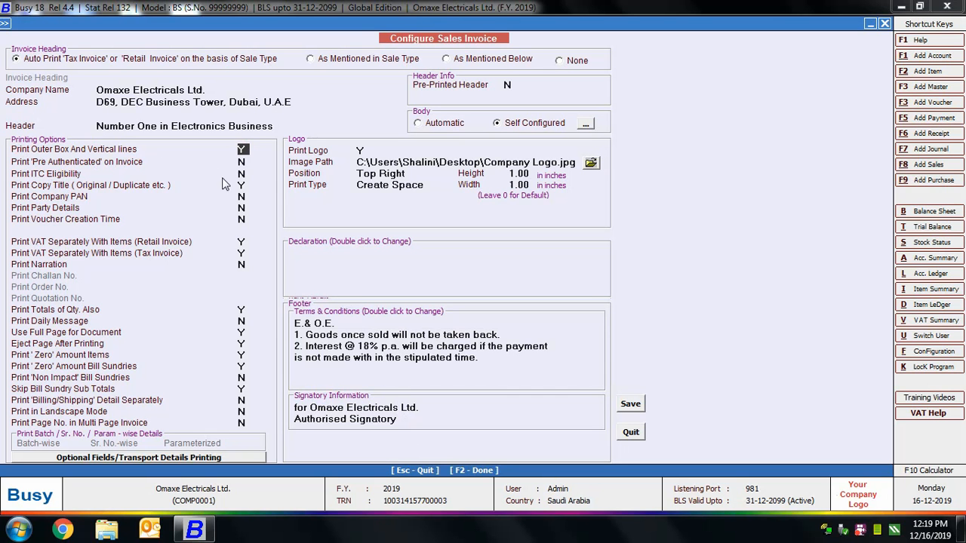
left_click(242, 164)
left_click(243, 174)
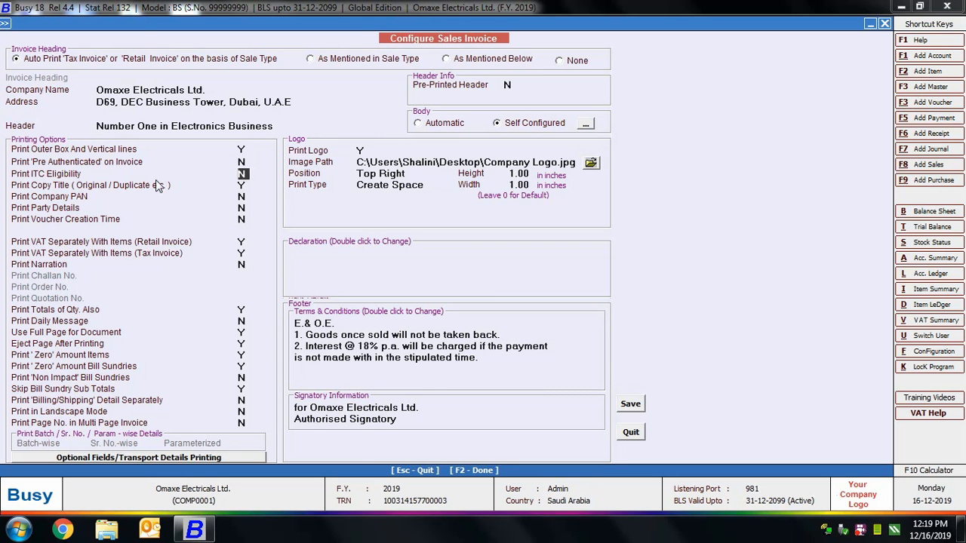
left_click(242, 186)
key("Down")
key("Down")
key("Down")
key("Return")
key("Return")
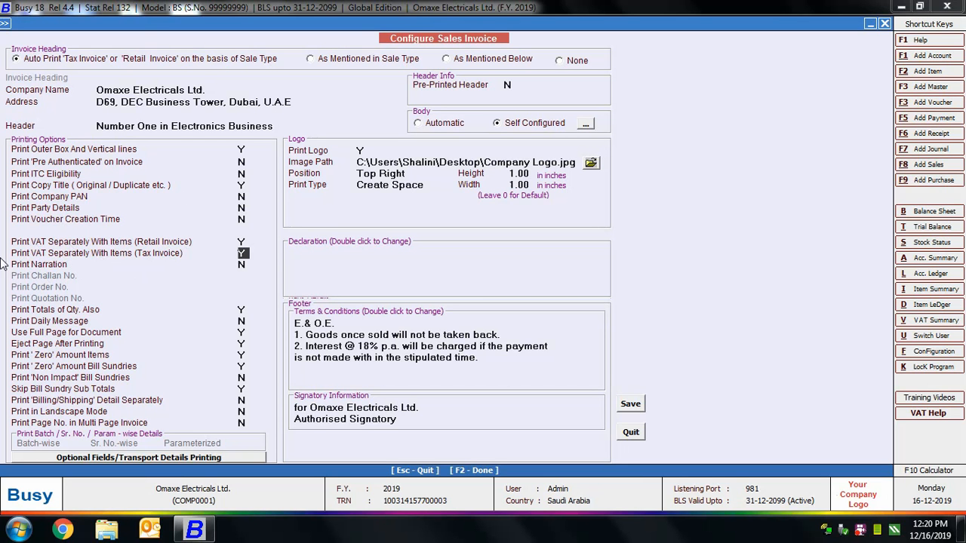
key("Return")
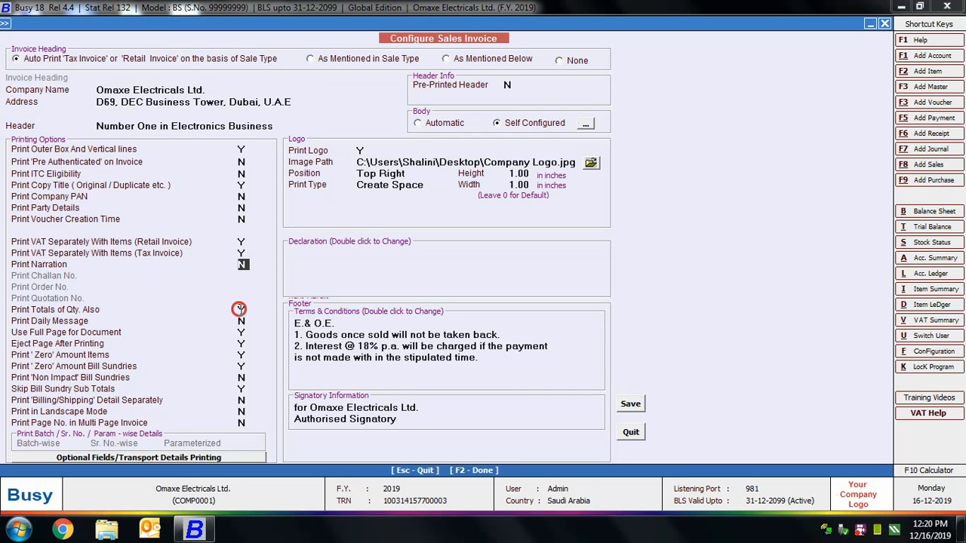
Review the remaining printing options from Print Totals of Qty. Also through Print Page No. in Multi Page Invoice.
left_click(240, 309)
key("Return")
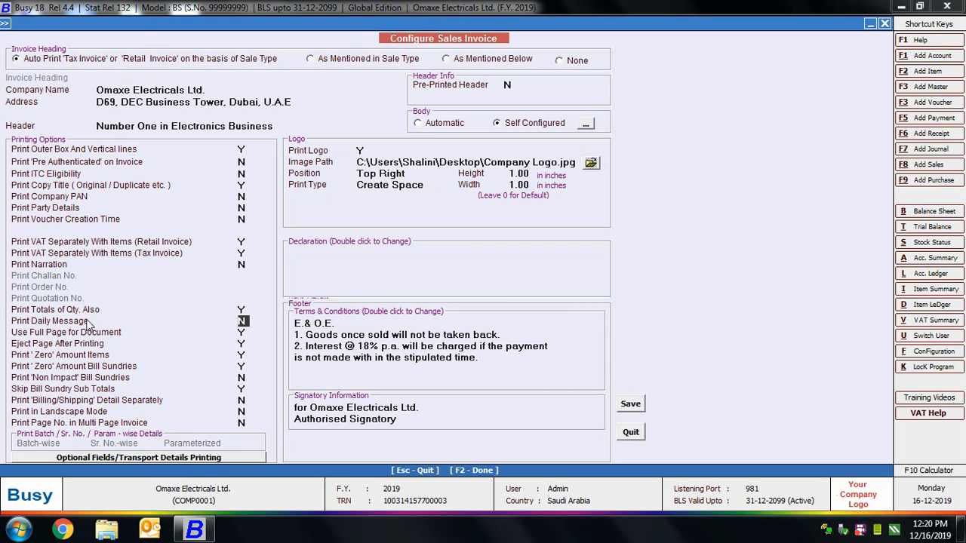
key("Return")
key("Return")
key("Return")
key("Return")
key("Return")
key("Return")
key("Return")
key("Return")
key("Return")
Set optional fields and transport details printing to As specified in Voucher Series Configuration, and save the sales invoice configuration.
left_click(88, 457)
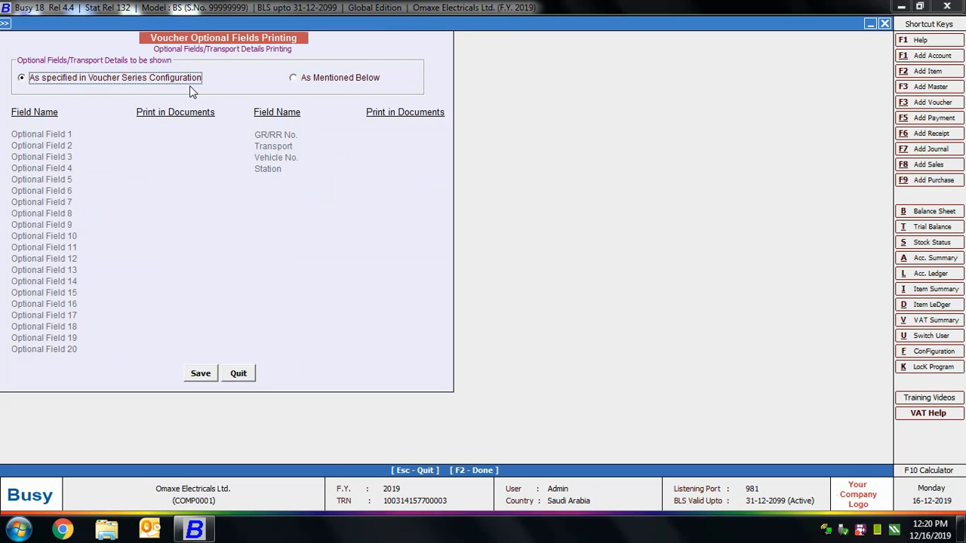
left_click(329, 78)
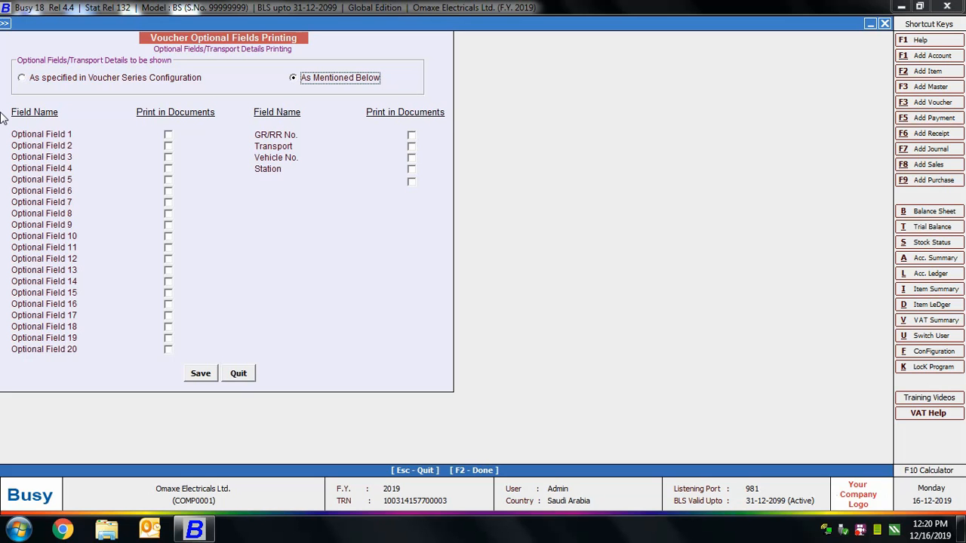
left_click(79, 78)
left_click(201, 374)
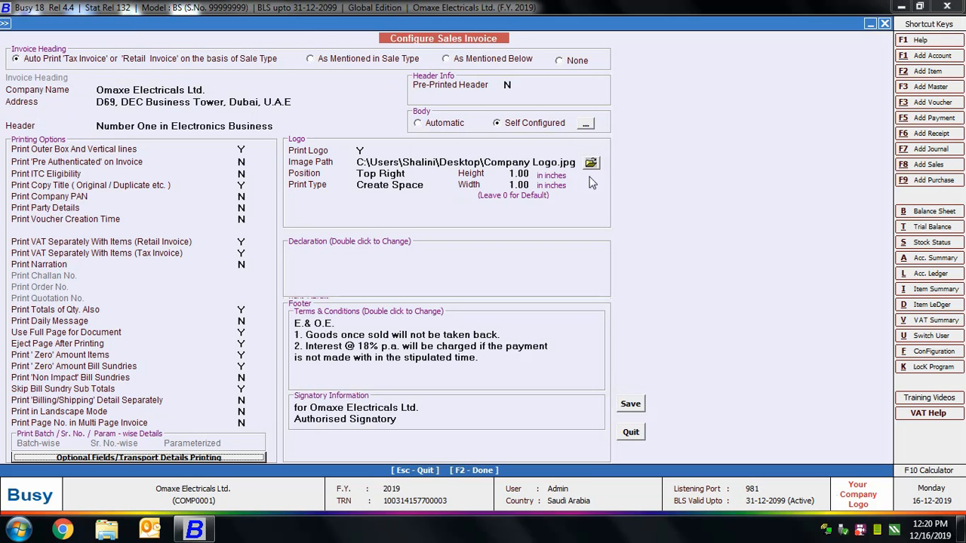
left_click(630, 405)
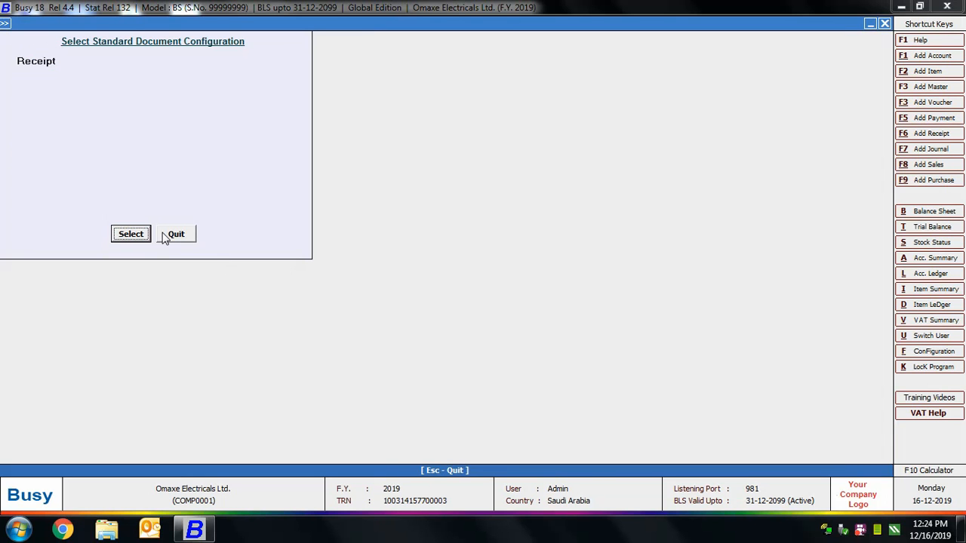
View the standard Receipt document configuration and quit it without saving.
left_click(142, 235)
left_click(61, 232)
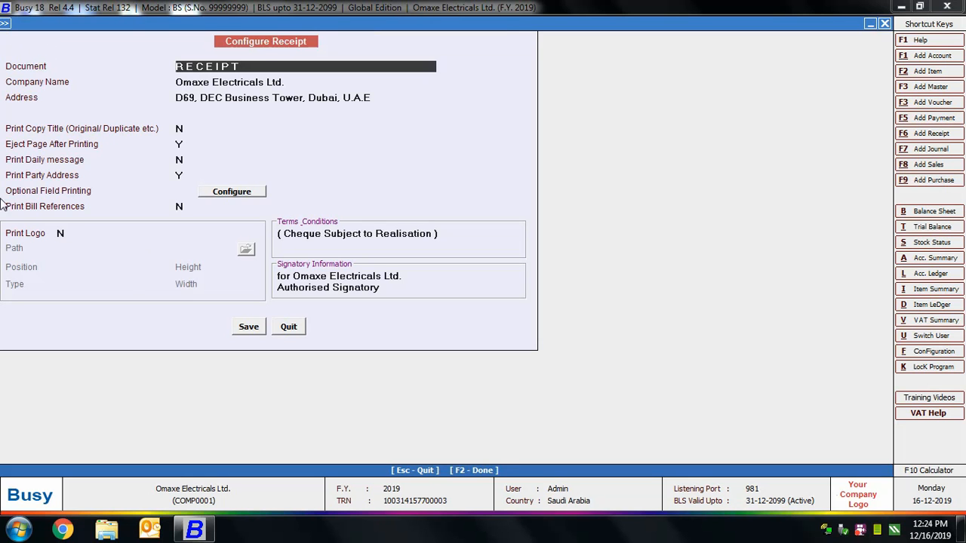
left_click(288, 326)
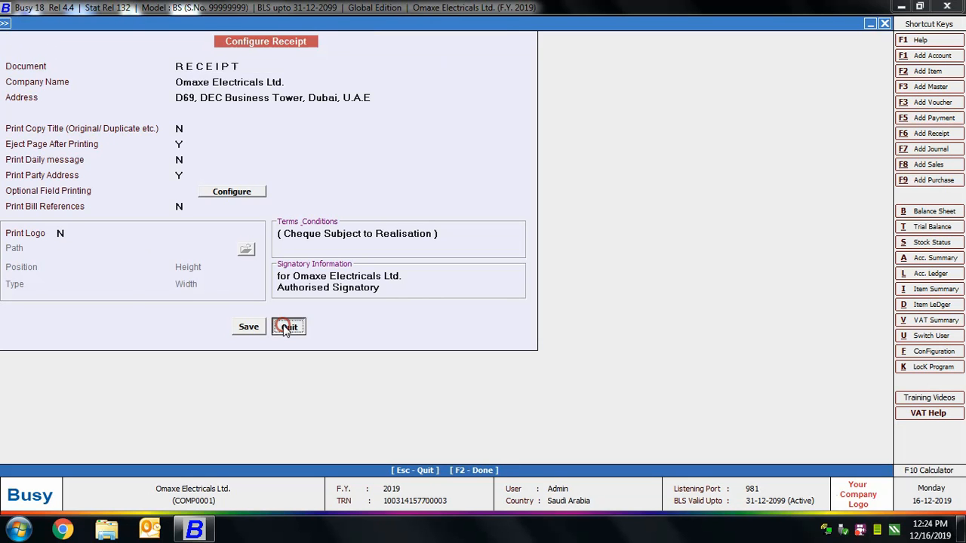
key("Escape")
key("Escape")
Open the Main series sales voucher dated 03-01-2019 for modification.
left_click(167, 23)
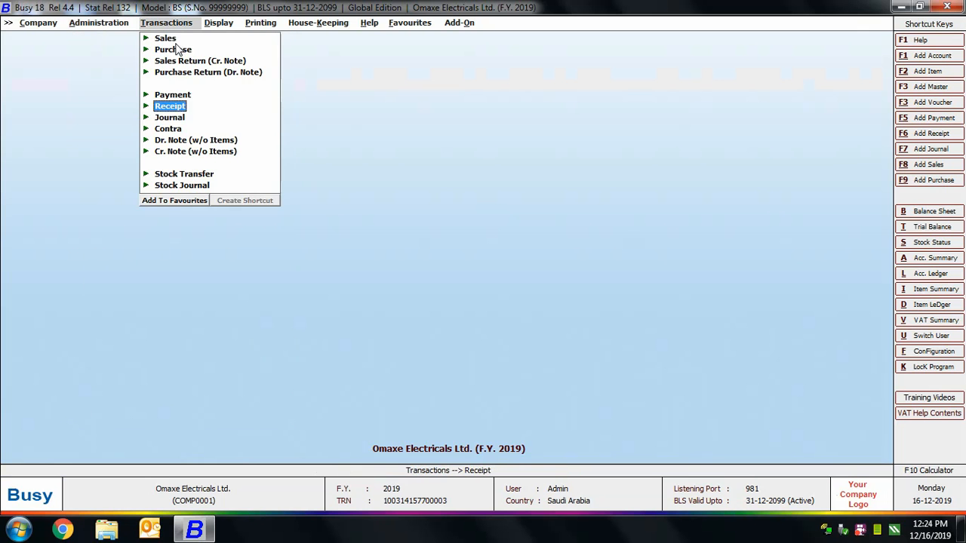
left_click(167, 39)
left_click(194, 61)
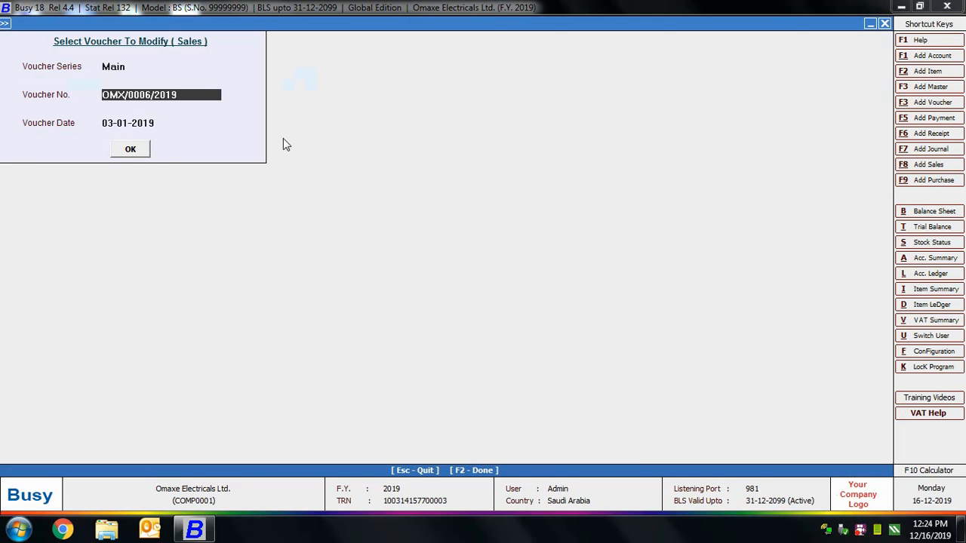
left_click(129, 150)
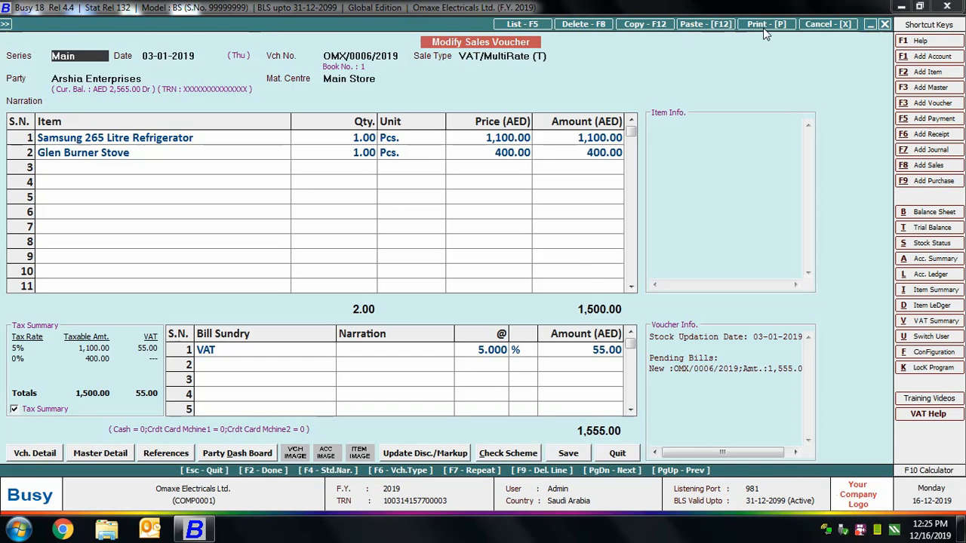
Preview the sales voucher's invoice in the STANDARD format, examine it down to the footer, and close the preview and voucher.
left_click(763, 25)
left_click(465, 277)
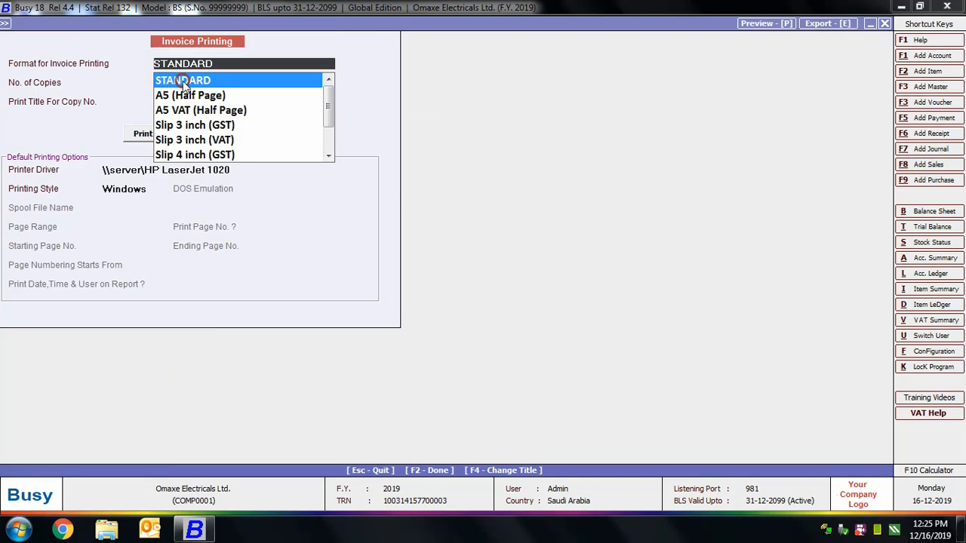
left_click(182, 80)
left_click(194, 133)
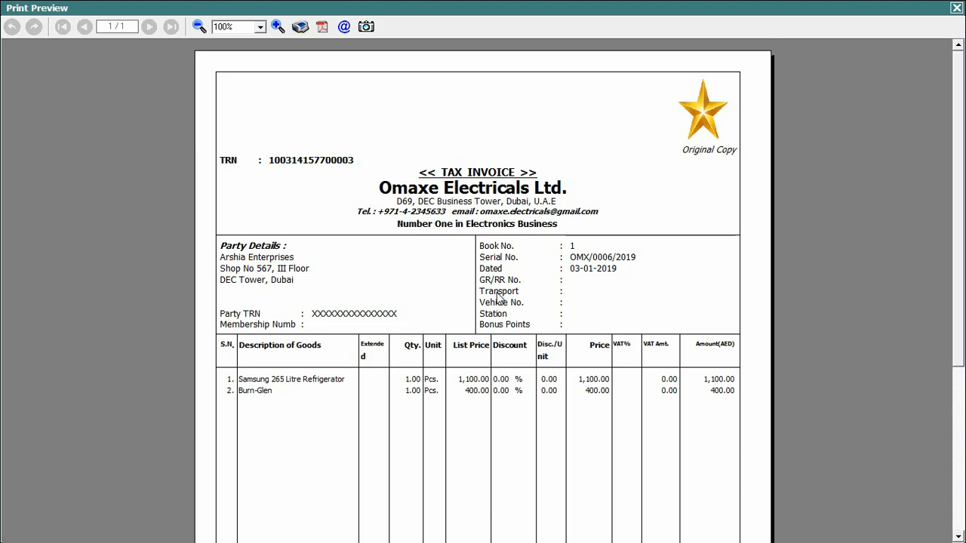
scroll(528, 256, "down", 4)
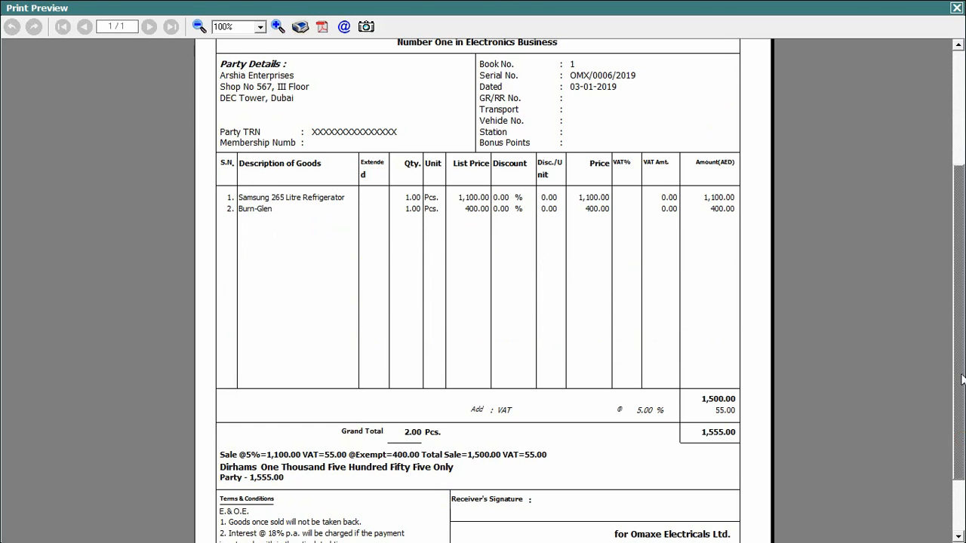
scroll(961, 377, "down", 3)
left_click(956, 8)
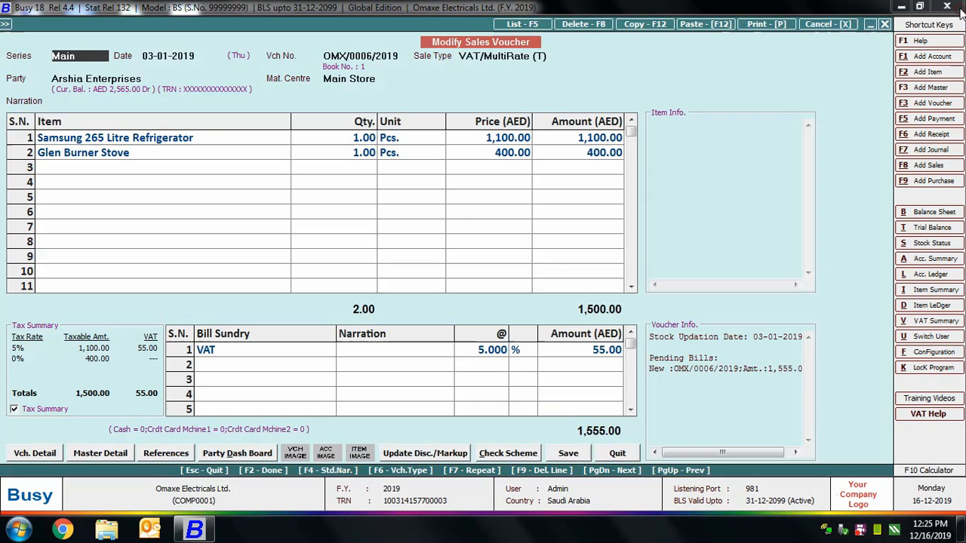
key("Escape")
key("Escape")
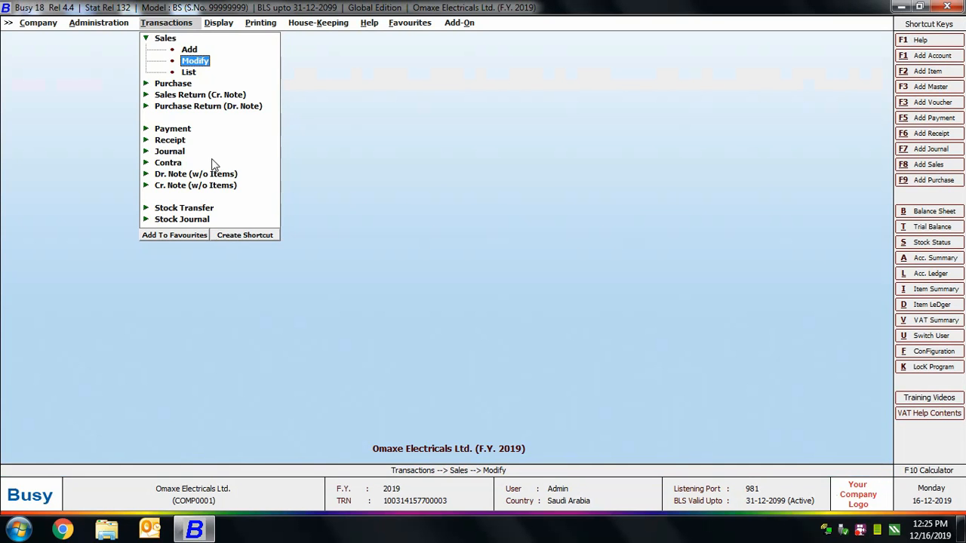
key("Escape")
Open the Main series receipt voucher dated 01-02-2019 for modification.
left_click(160, 107)
left_click(190, 127)
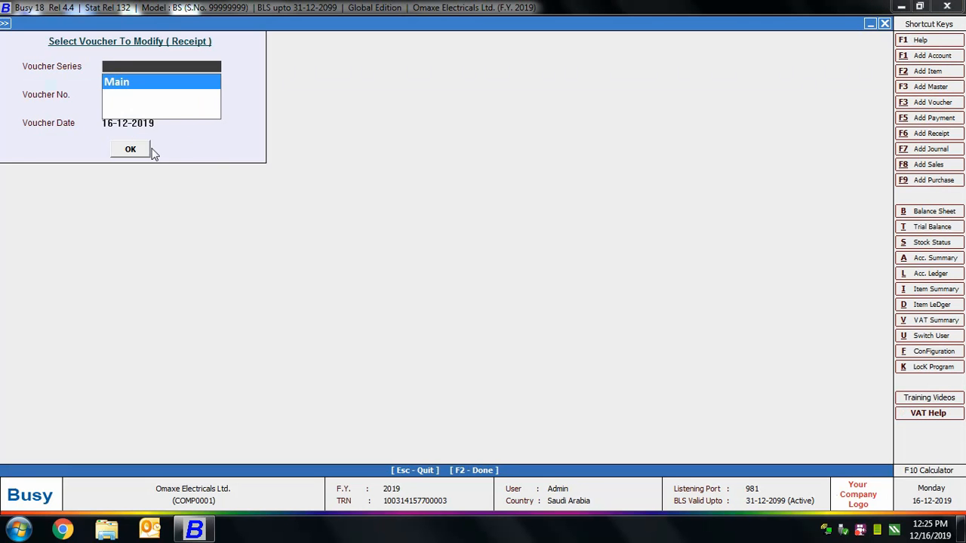
left_click(134, 150)
Preview the receipt voucher's Receipt printout, and close the preview and voucher.
left_click(780, 24)
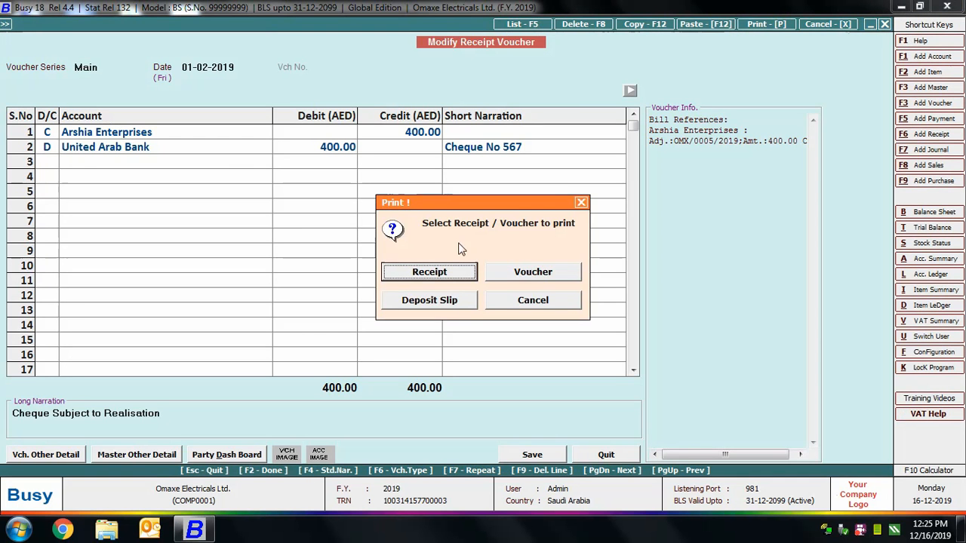
left_click(443, 272)
left_click(170, 141)
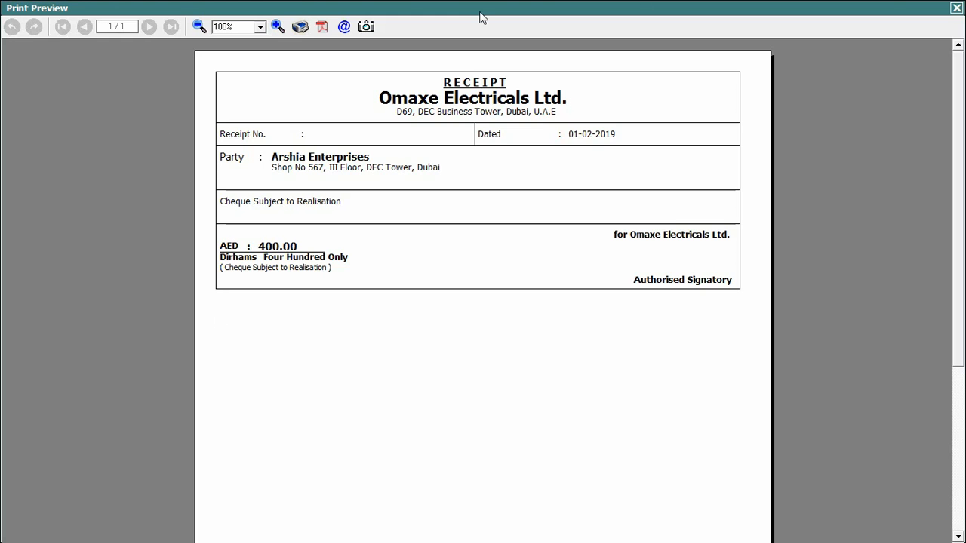
key("Escape")
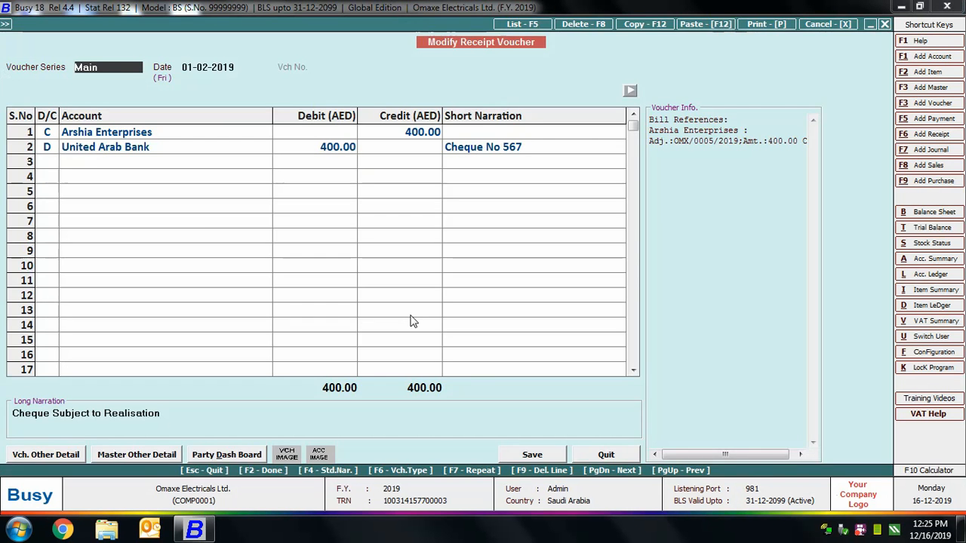
key("Escape")
key("Escape")
key("Escape")
Open the standard document printing configuration for Sales Invoice.
left_click(98, 23)
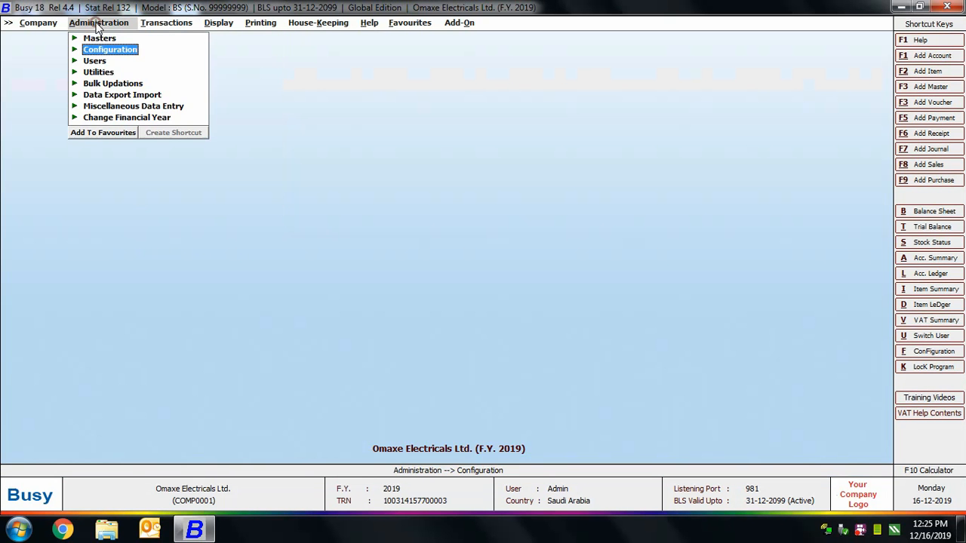
left_click(96, 51)
left_click(153, 130)
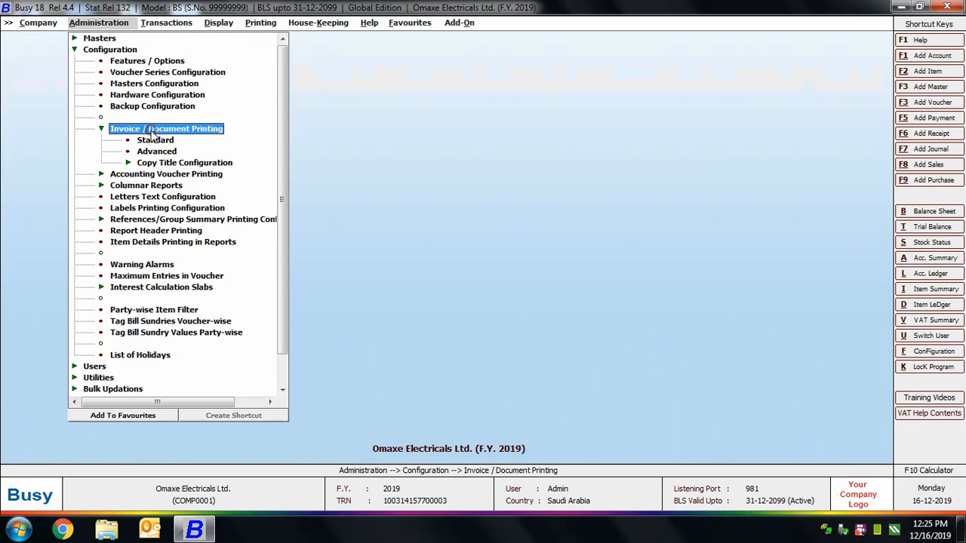
left_click(155, 141)
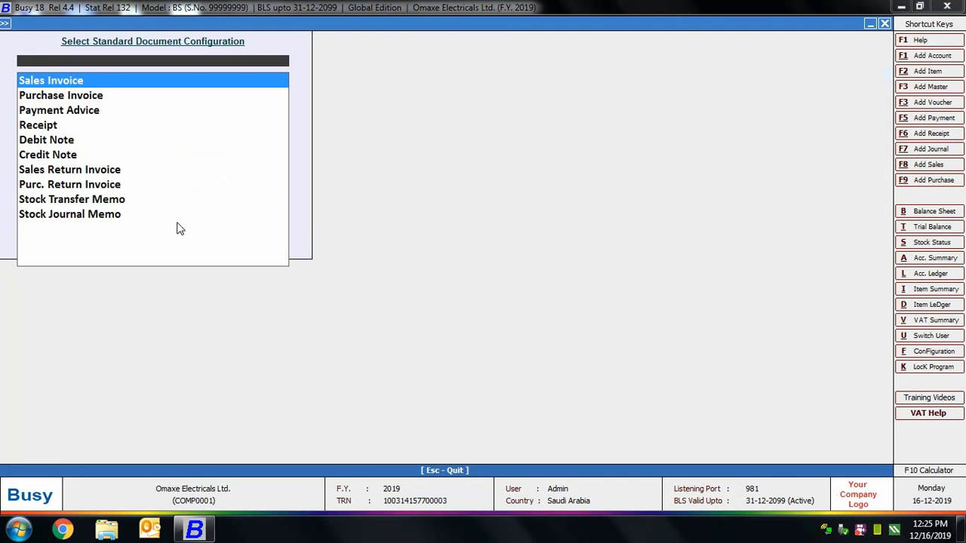
key("Return")
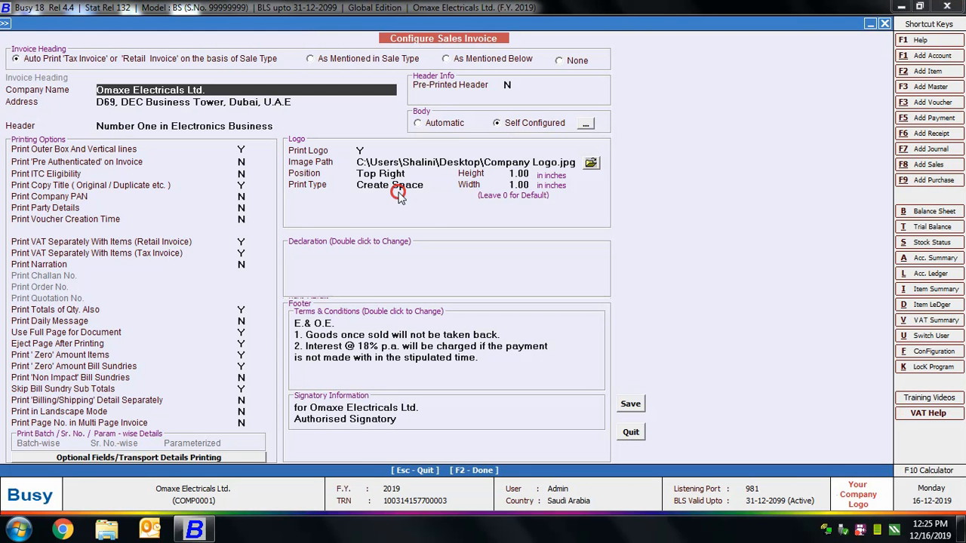
Set the logo's print type to Superimpose and save the sales invoice configuration.
left_click(399, 193)
left_click(392, 201)
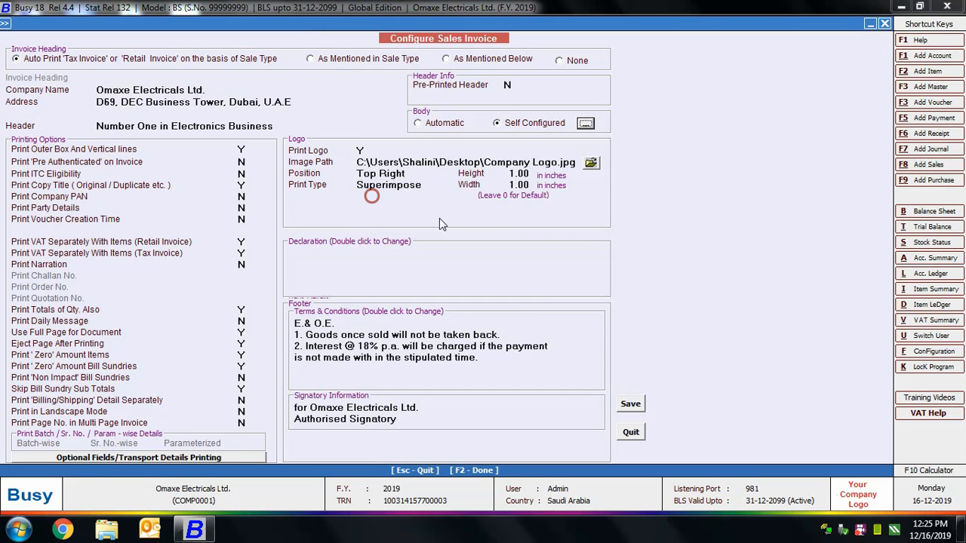
left_click(630, 405)
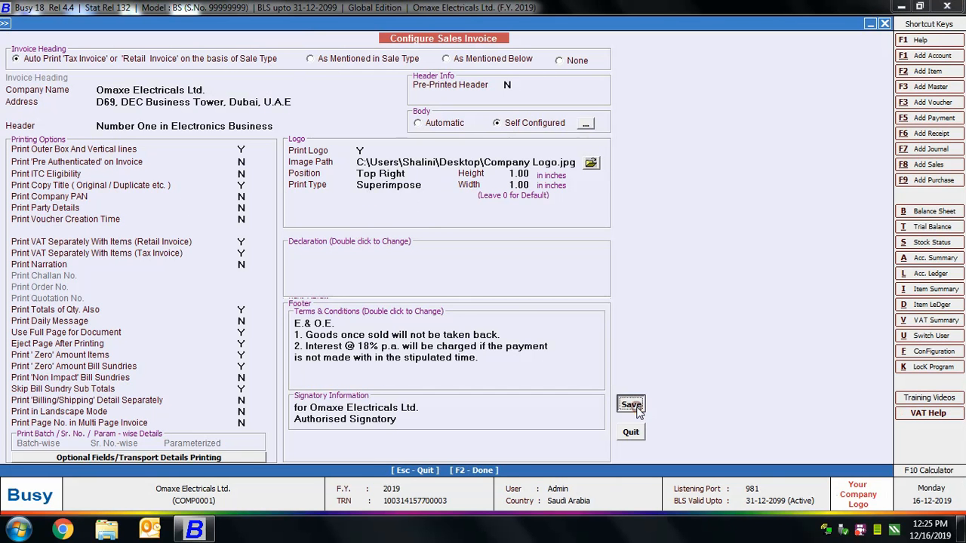
key("Escape")
key("Escape")
Open the Main series sales voucher dated 03-01-2019 for modification.
left_click(181, 28)
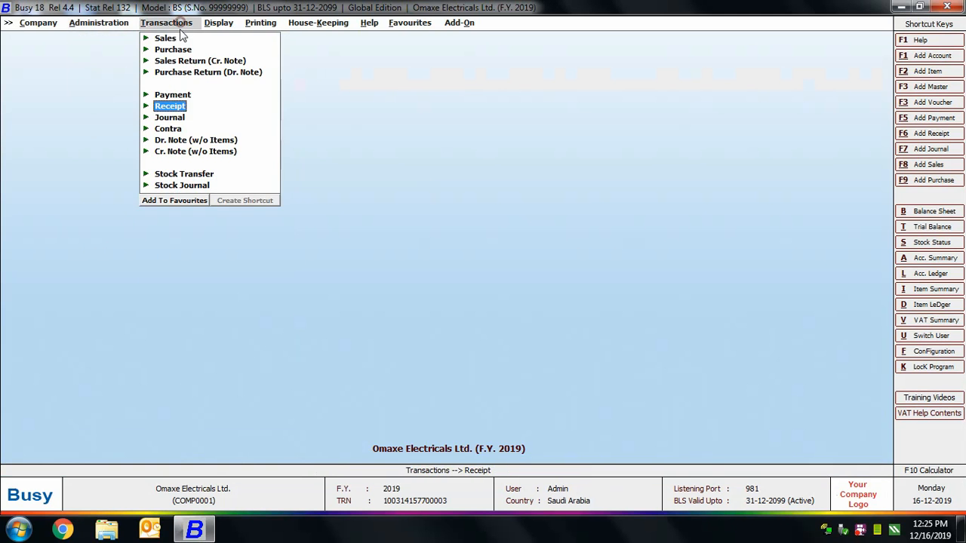
left_click(168, 37)
left_click(199, 60)
key("Return")
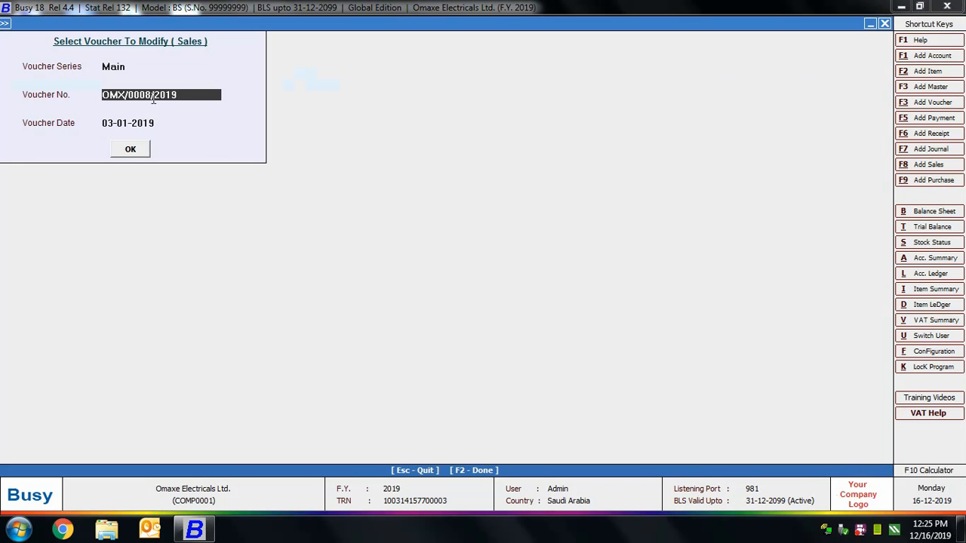
left_click(129, 148)
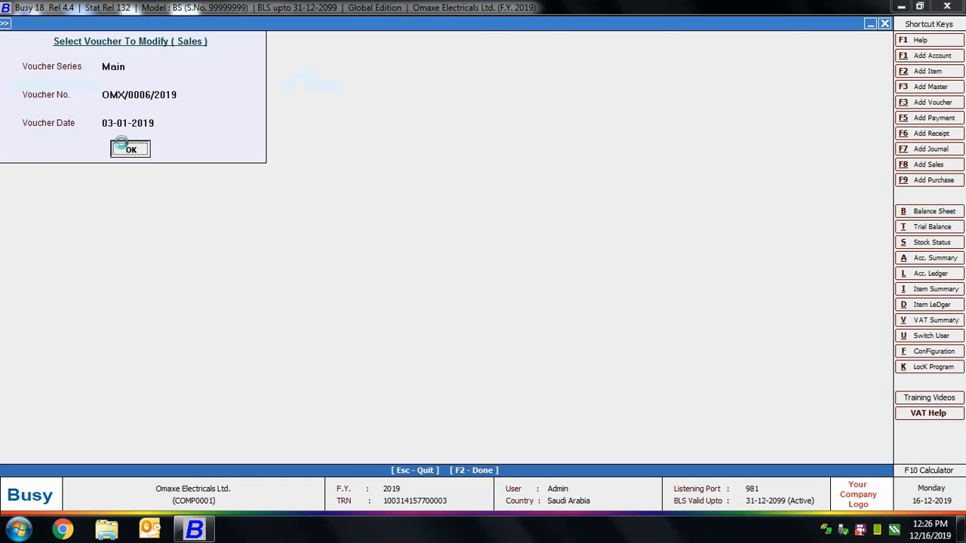
Preview the sales voucher's Sales Invoice printout to check the logo, and close the preview and voucher.
left_click(761, 26)
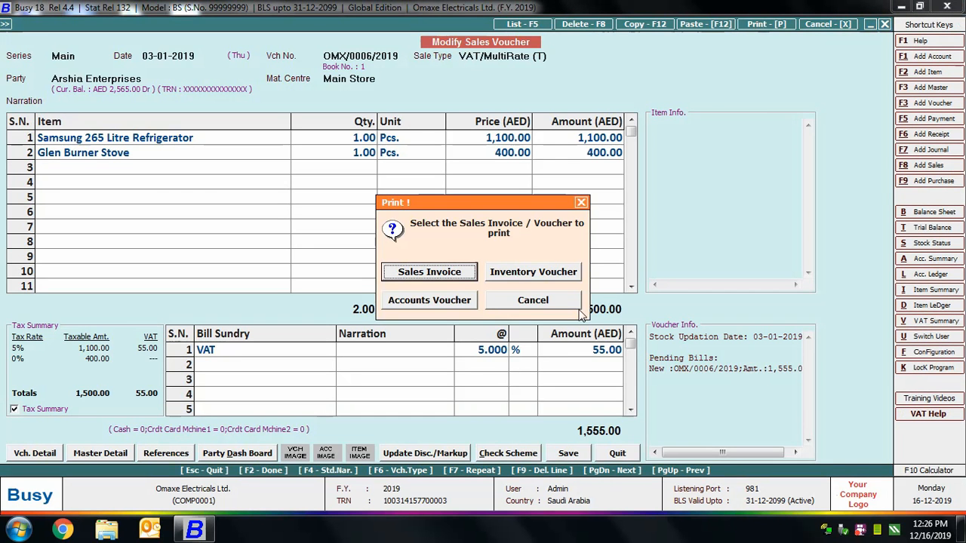
left_click(462, 271)
left_click(191, 132)
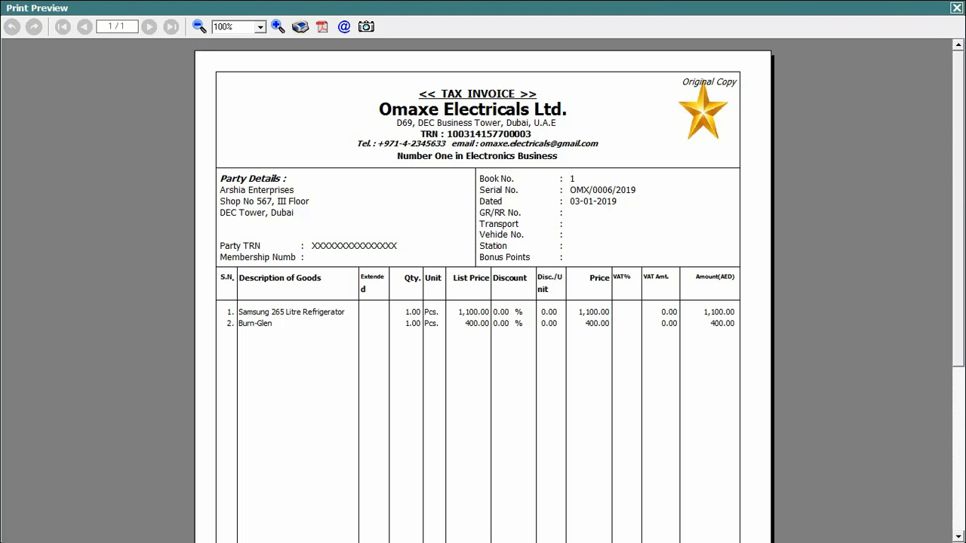
left_click(955, 8)
key("Escape")
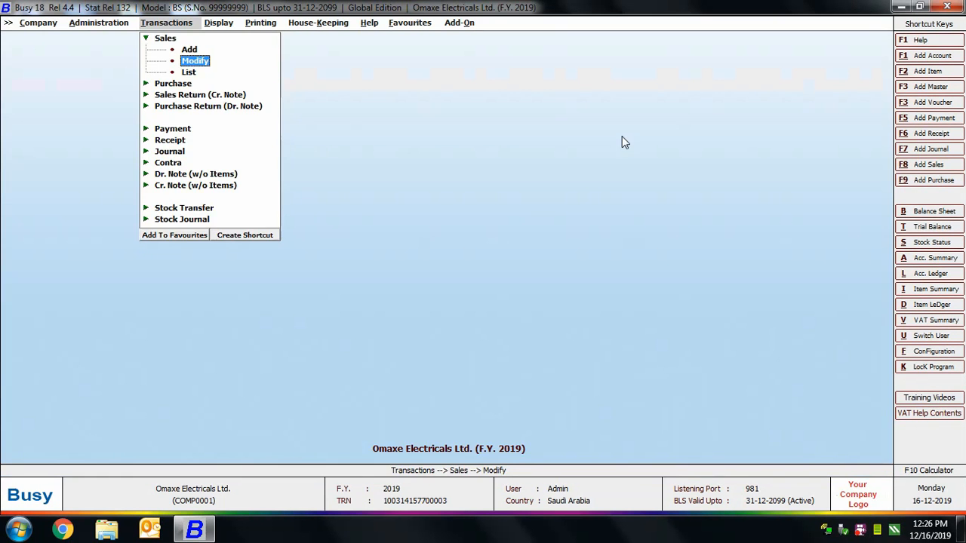
key("Escape")
key("Escape")
Open the advanced invoice and document printing configuration.
left_click(99, 22)
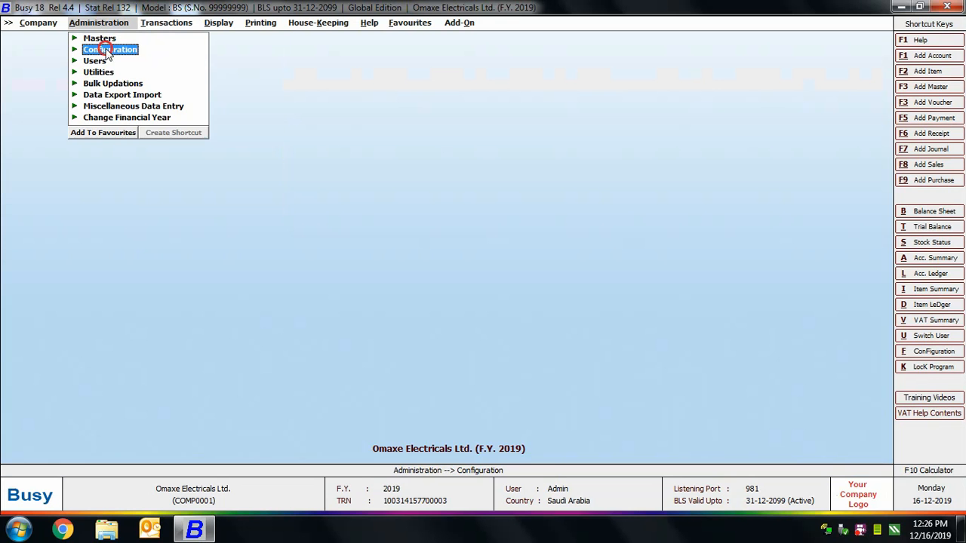
left_click(109, 49)
left_click(138, 130)
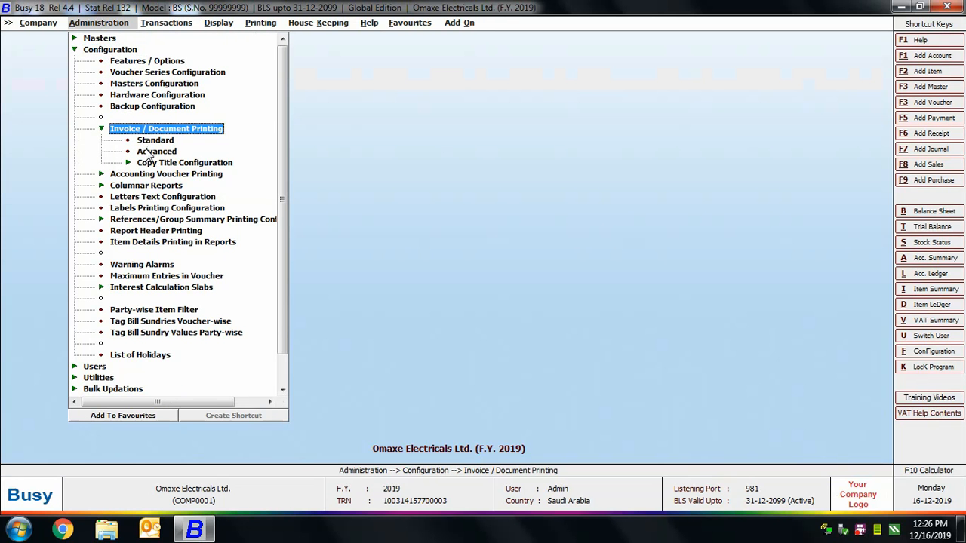
left_click(149, 153)
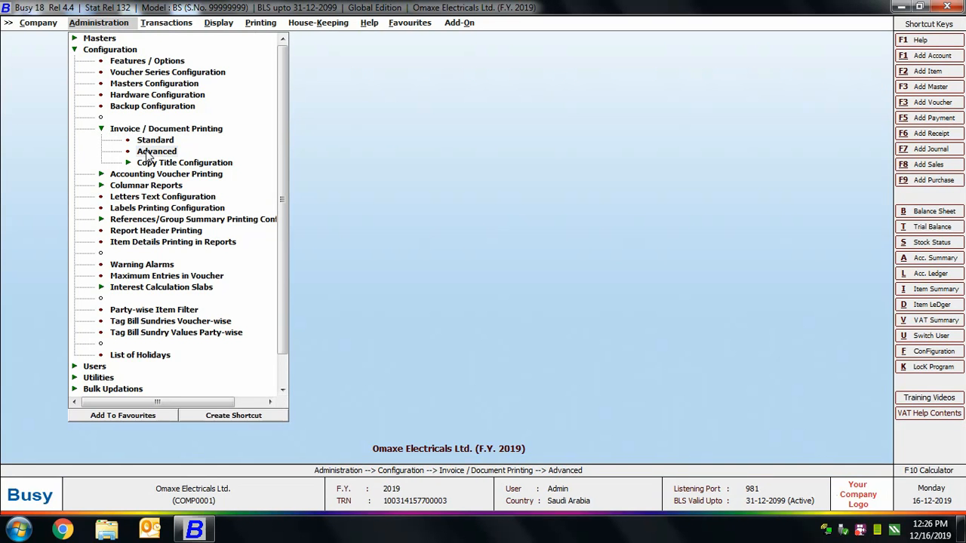
double_click(149, 154)
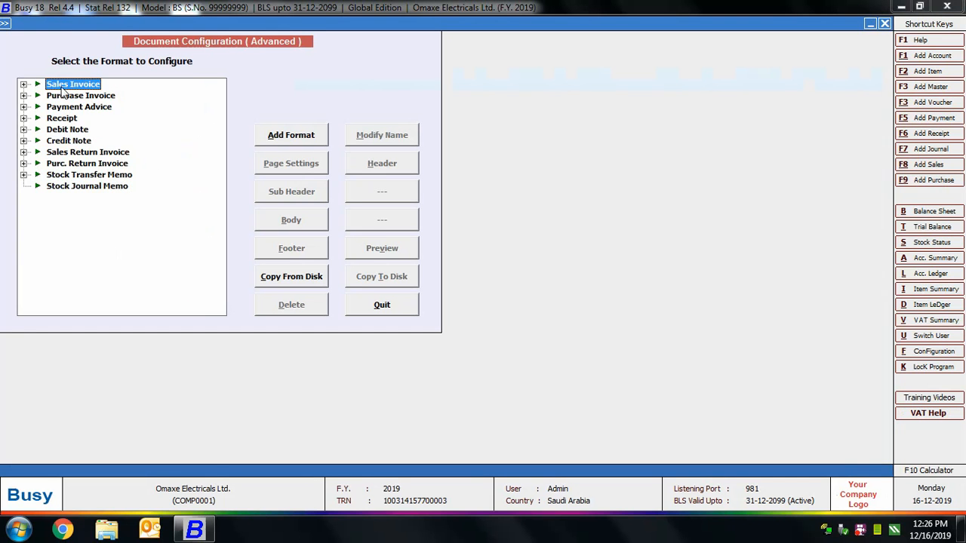
View the available Sales Invoice formats and the form for adding a format, and close that form without saving.
left_click(22, 84)
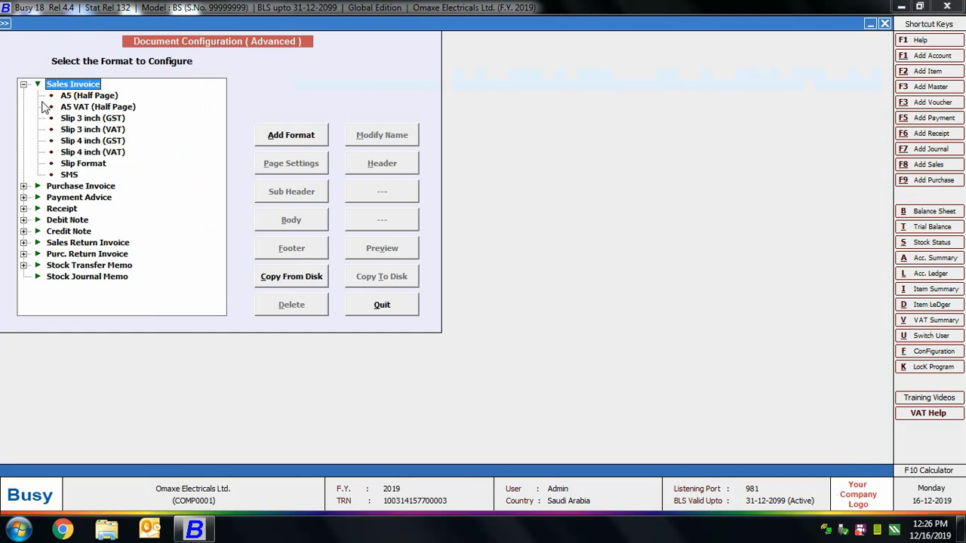
left_click(104, 108)
left_click(83, 84)
left_click(291, 137)
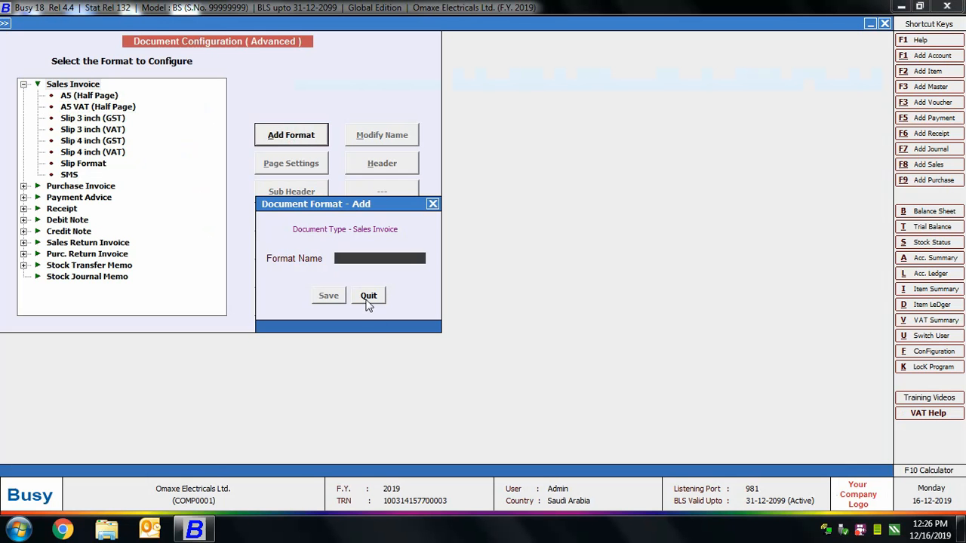
left_click(368, 298)
Examine the header script of the A5 VAT (Half Page) sales invoice format and its available fields, and quit.
left_click(98, 106)
left_click(373, 165)
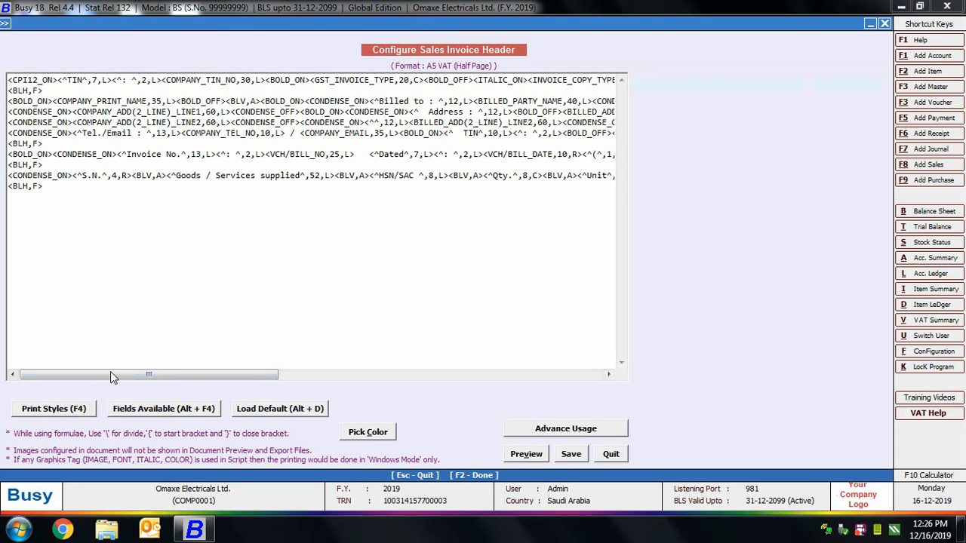
left_click(205, 415)
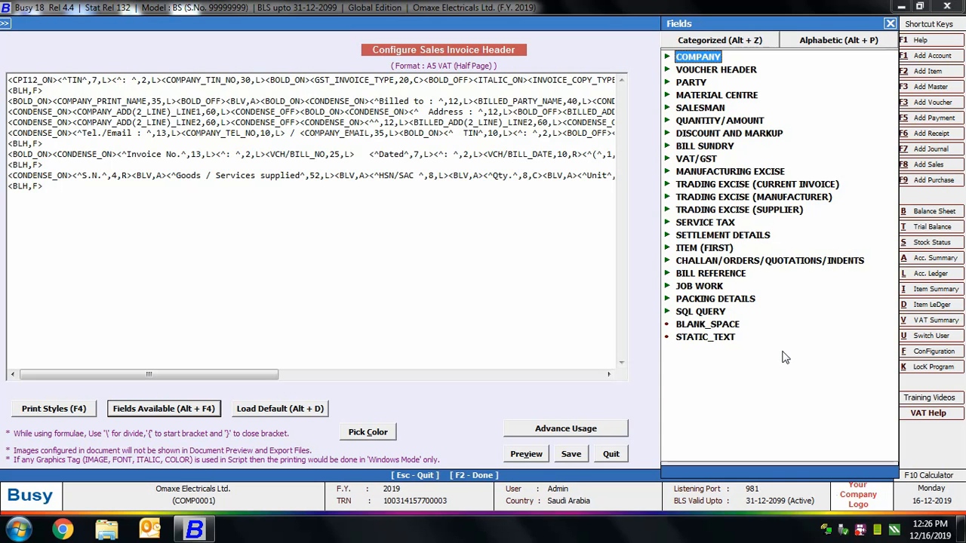
key("Escape")
key("Escape")
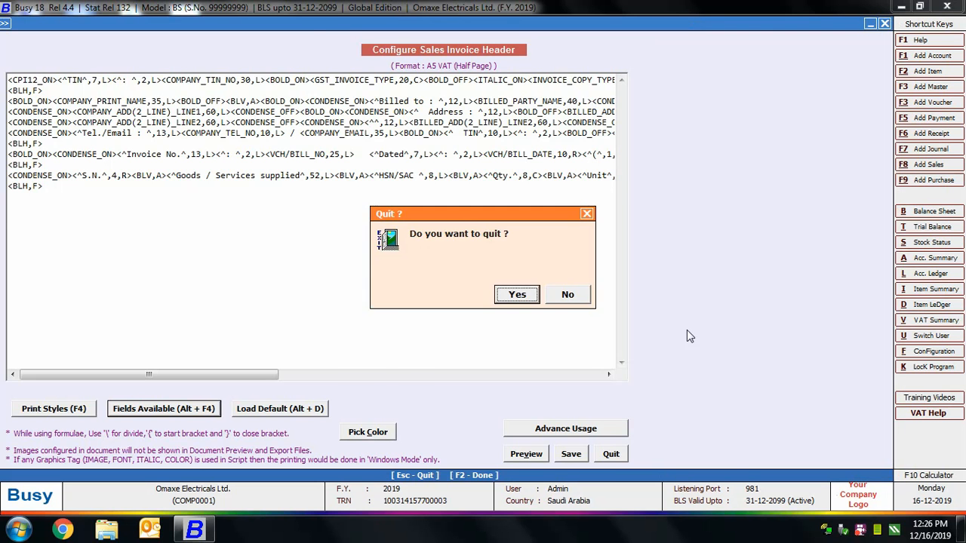
key("Return")
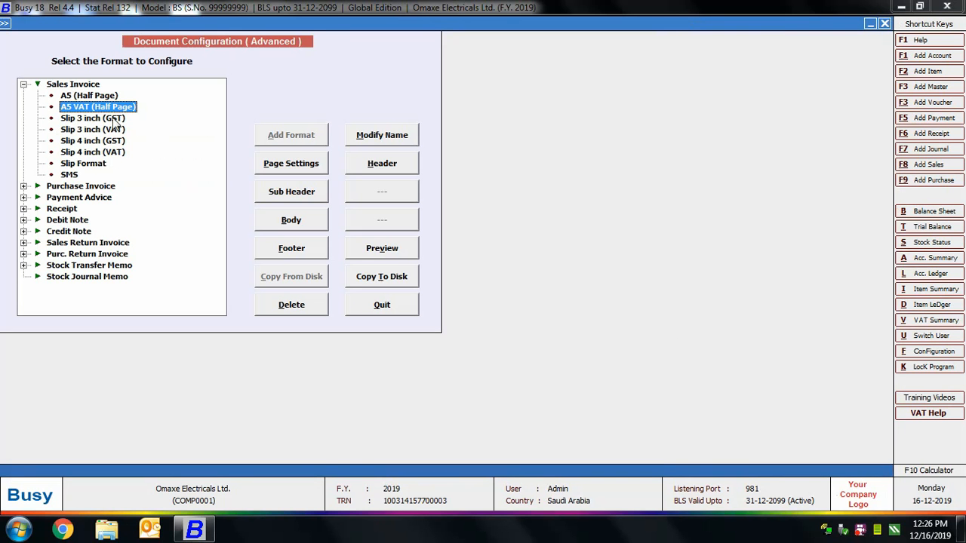
Examine the body configuration of the A5 VAT (Half Page) format and quit without saving.
left_click(290, 219)
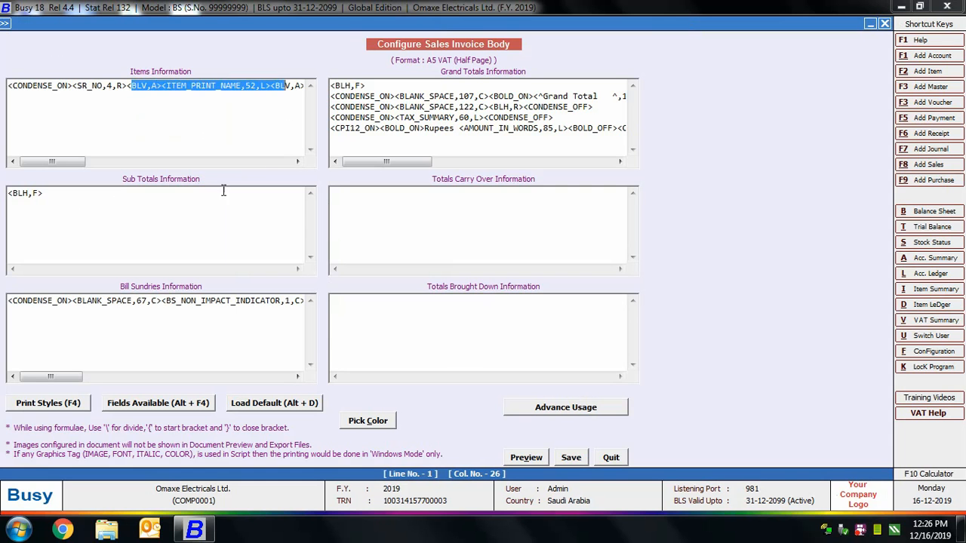
left_click(223, 191)
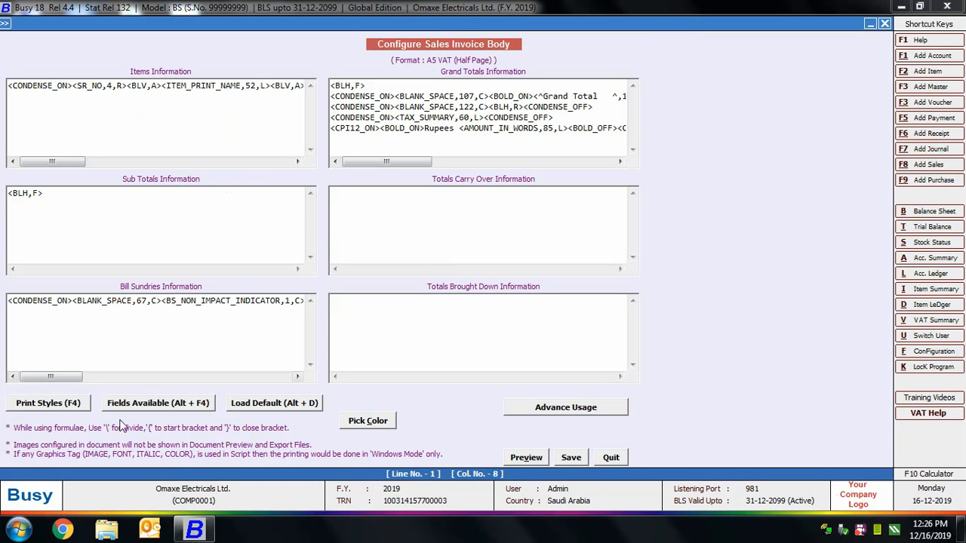
key("Escape")
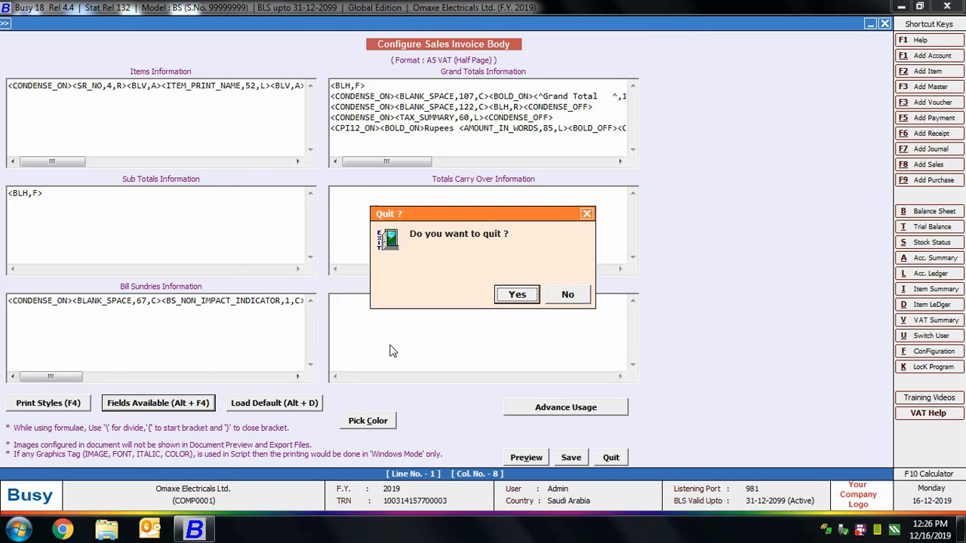
left_click(528, 293)
Review the page settings of the A5 VAT (Half Page) format and leave the advanced document configuration.
left_click(296, 163)
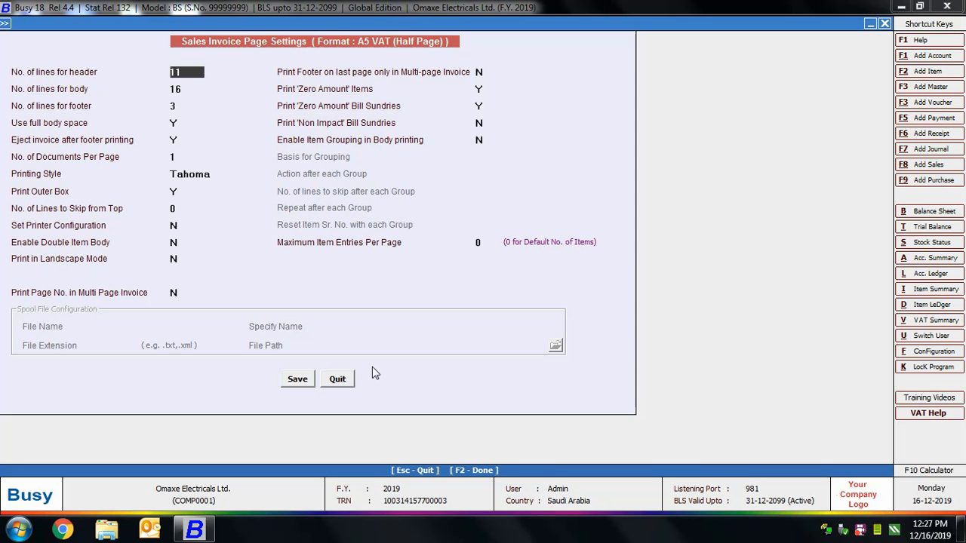
left_click(337, 379)
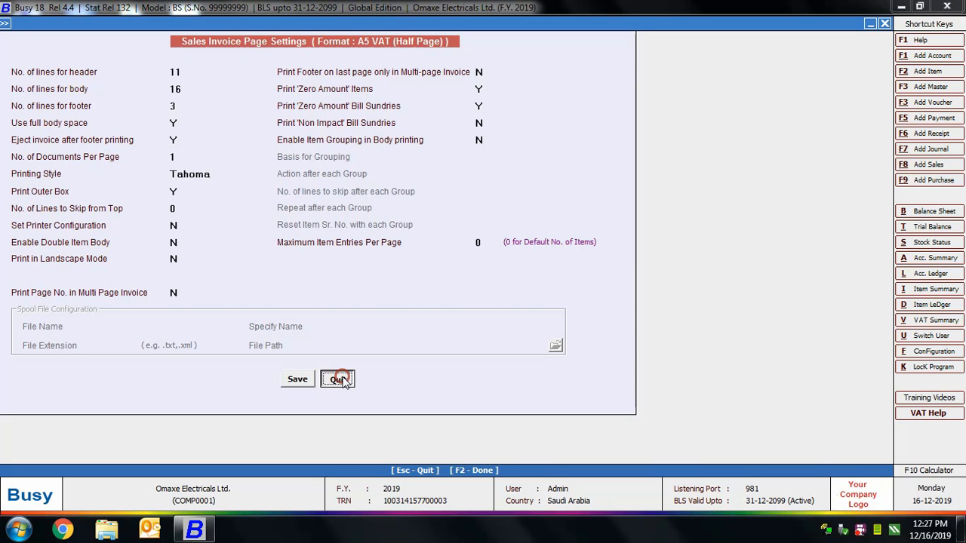
key("Escape")
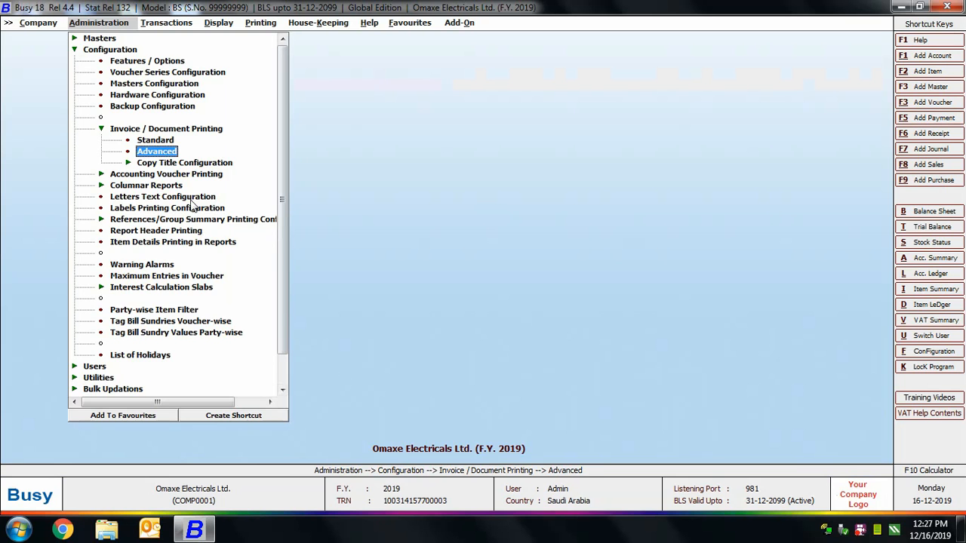
Open the copy title configuration for Sales Invoice and go through the titles of all copies.
double_click(180, 163)
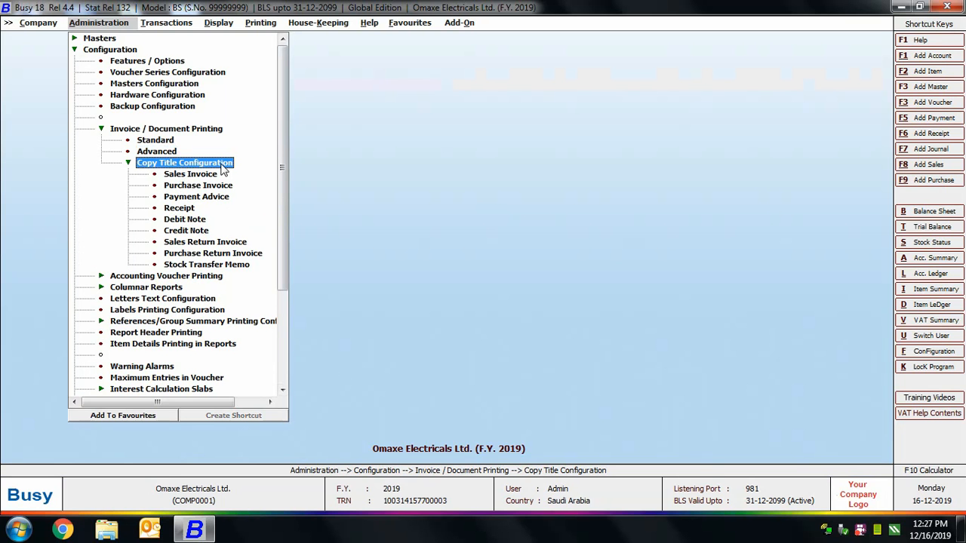
double_click(211, 175)
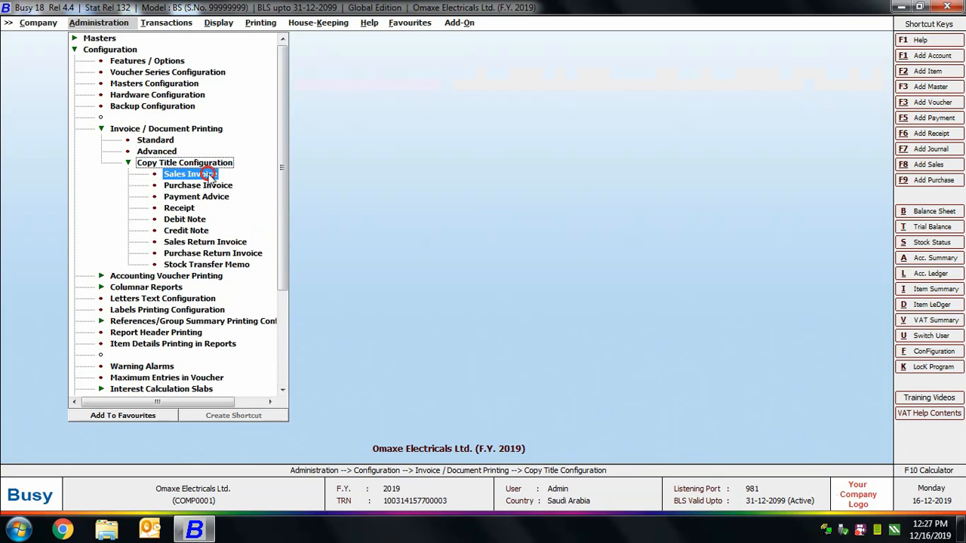
left_click(119, 95)
left_click(131, 112)
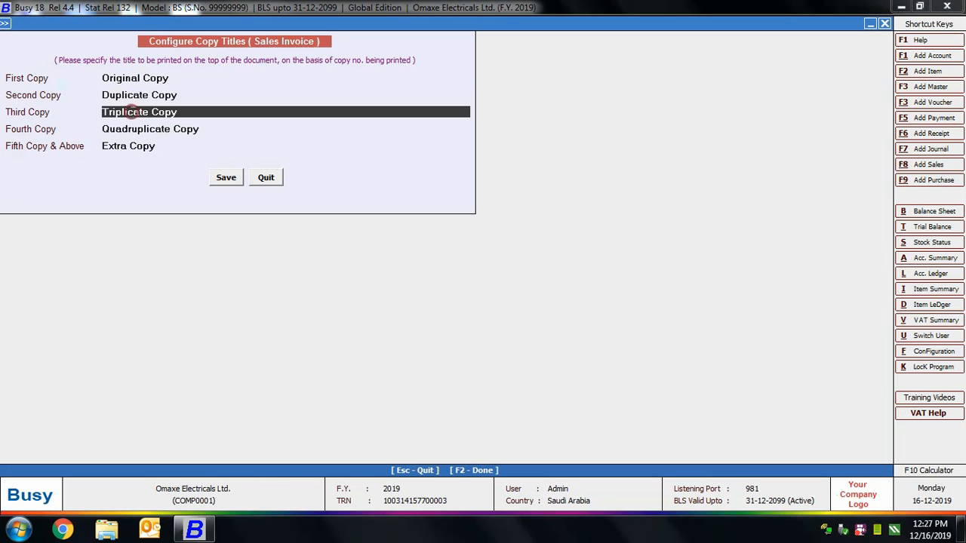
left_click(133, 129)
left_click(130, 146)
left_click(147, 96)
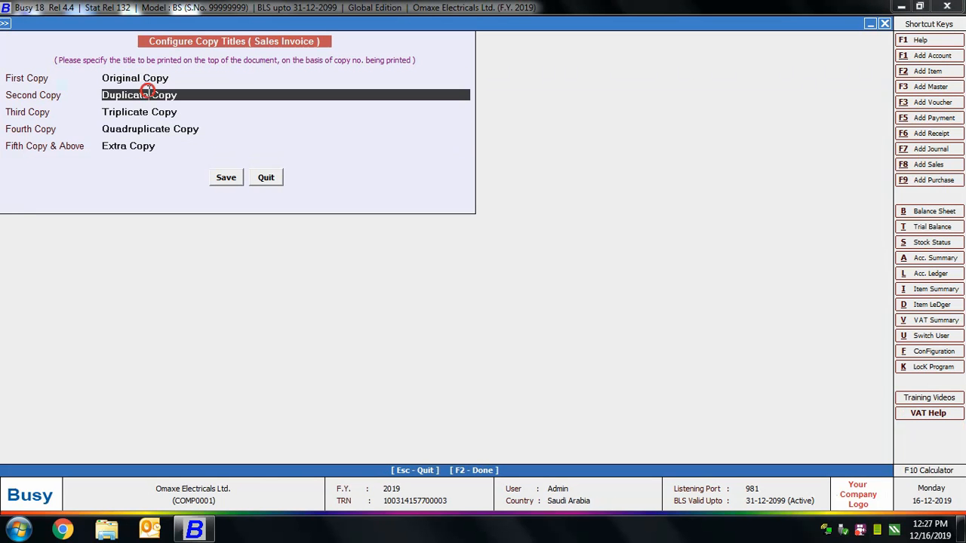
left_click(148, 78)
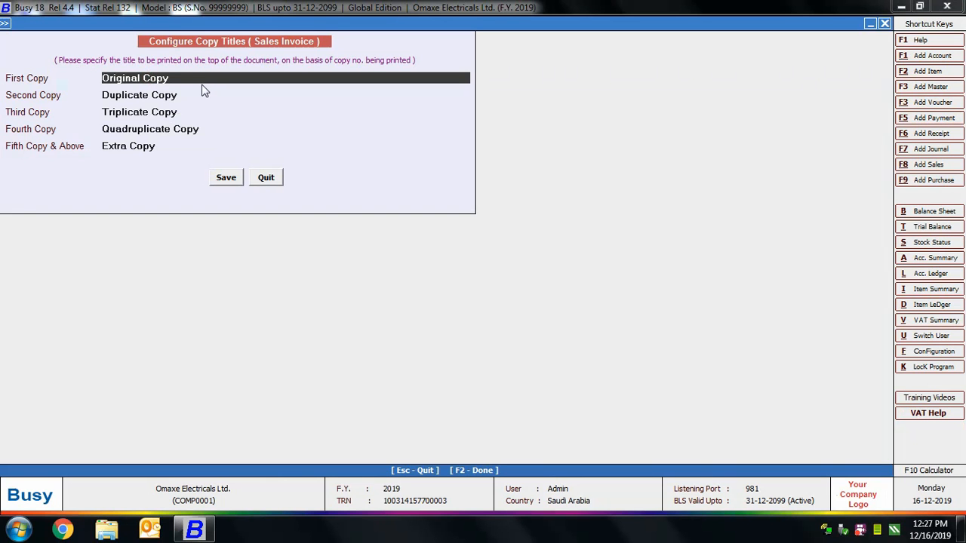
Set the sales invoice's first copy title to "First Copy" and save the copy titles.
left_click_drag(199, 79, 117, 63)
key("BackSpace")
type("First Copy")
left_click(231, 184)
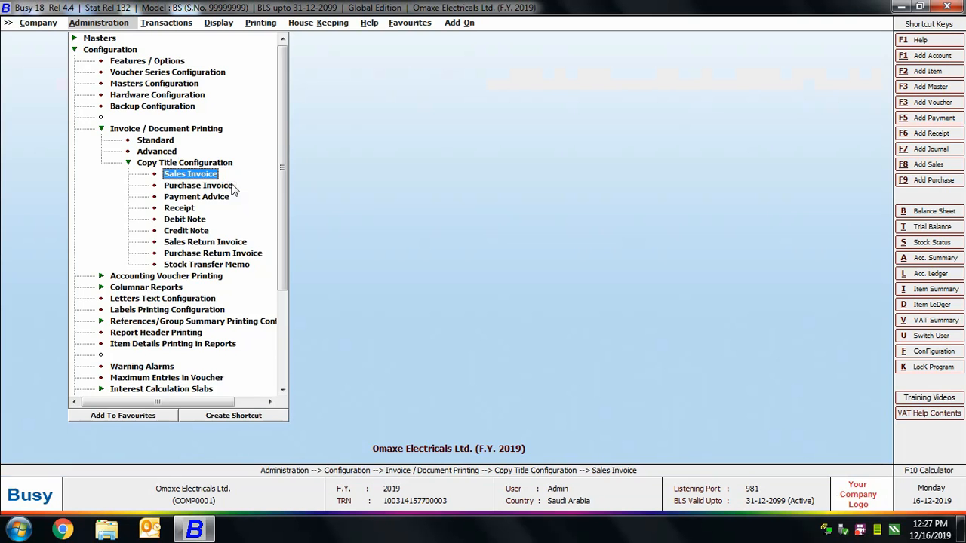
Reopen the Main series sales voucher dated 03-01-2019 for modification.
key("Escape")
key("Escape")
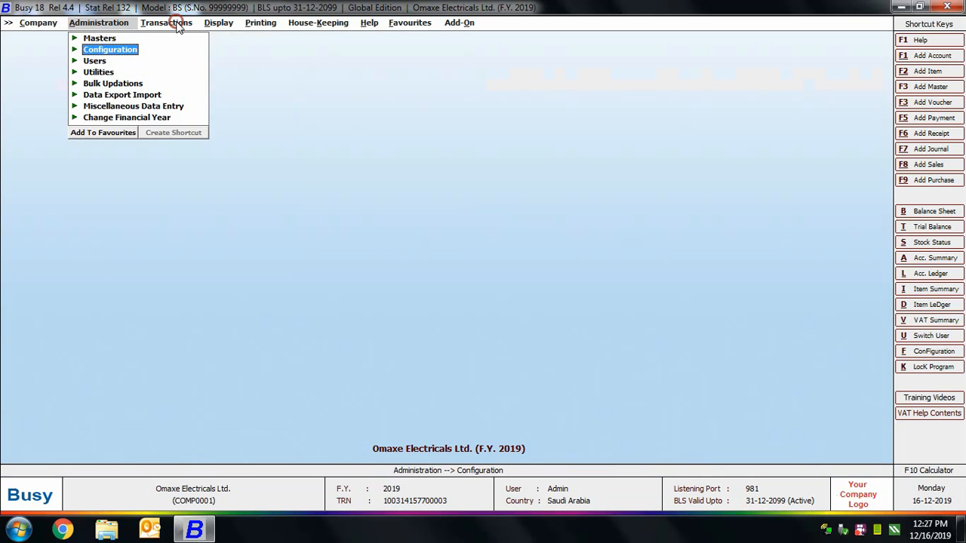
left_click(170, 22)
left_click(166, 38)
left_click(190, 60)
left_click(128, 147)
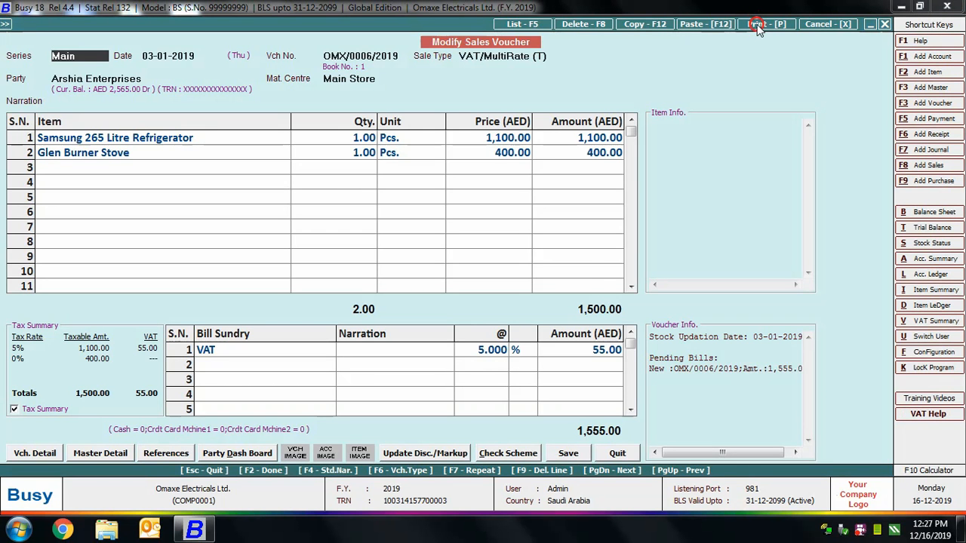
Preview the voucher's Sales Invoice printout to check the copy title, and close the preview and voucher.
left_click(765, 24)
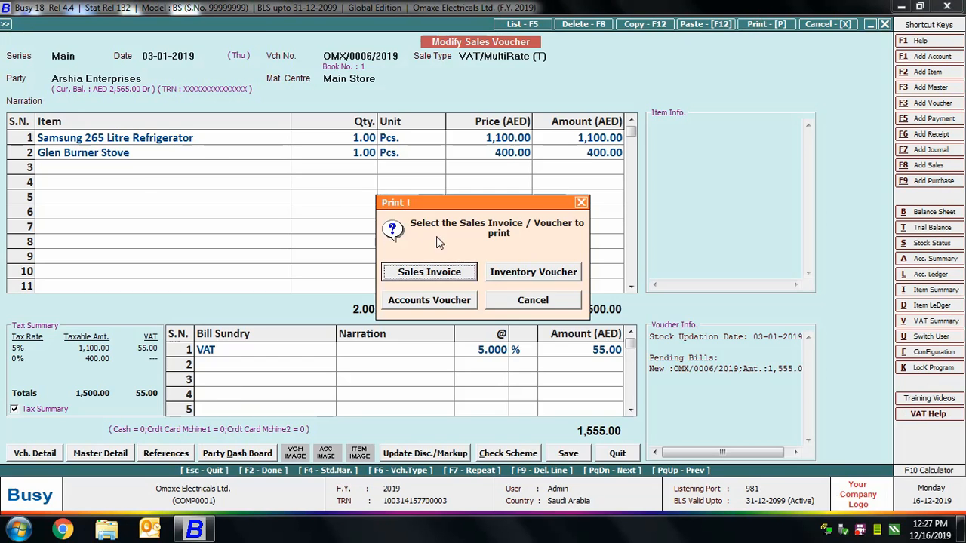
left_click(428, 270)
key("Return")
left_click(190, 136)
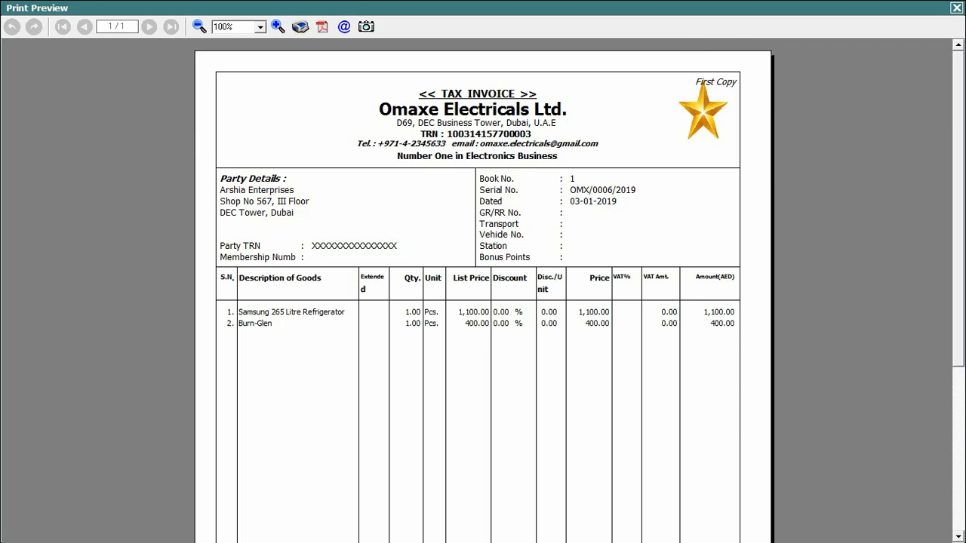
left_click(956, 7)
key("Escape")
key("Escape")
key("Escape")
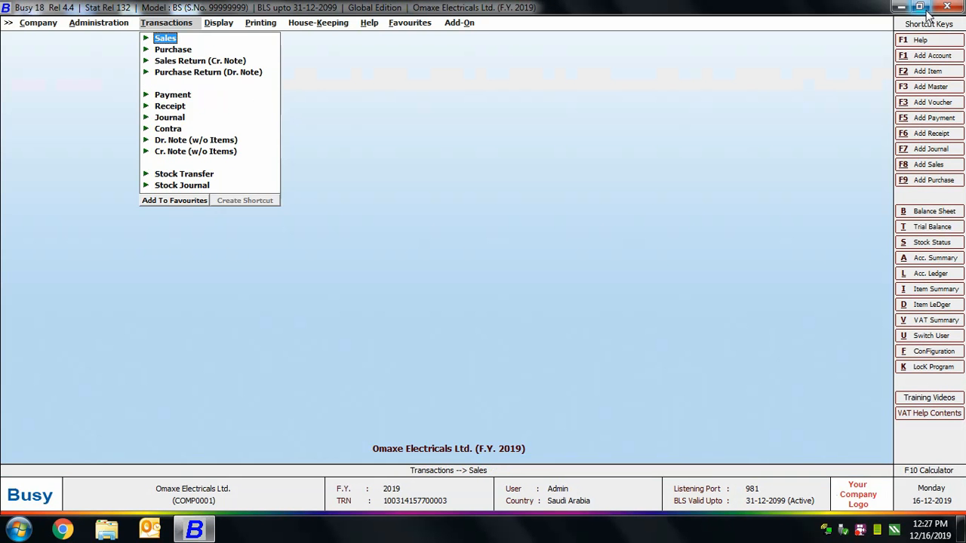
key("Escape")
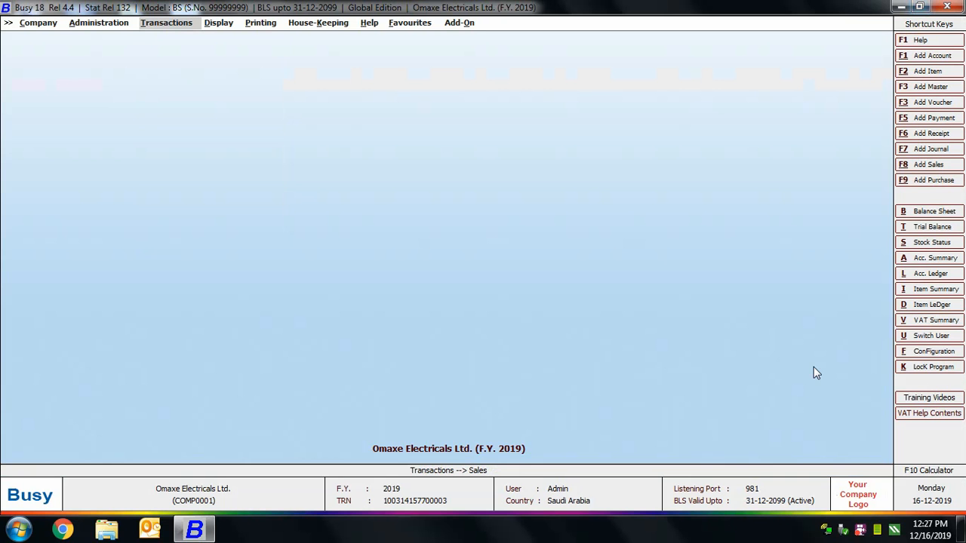